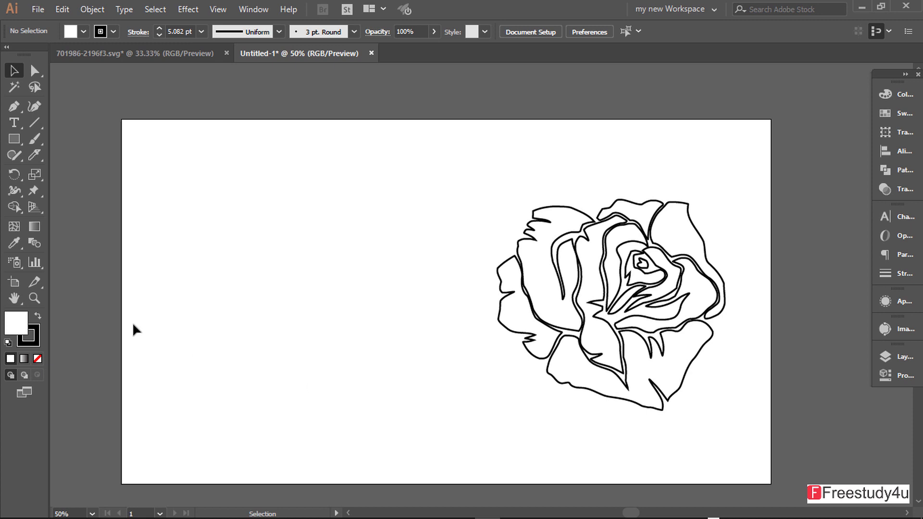
Step: Select the Eyedropper Tool and show its flyout containing the Measure Tool
{"action": "left_click", "coordinate": [21, 241]}
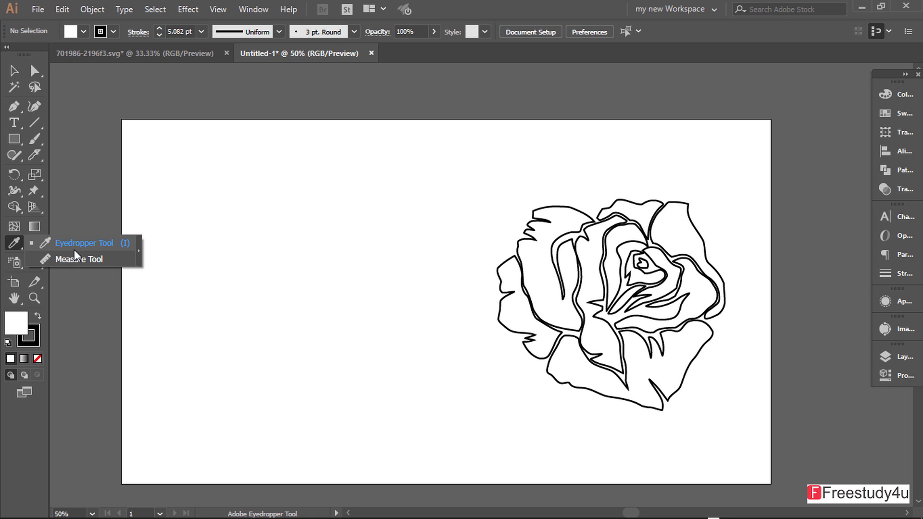
Step: Confirm Eyedropper Options with Point Sample and all attributes checked, then return to the Selection tool
{"action": "double_click", "coordinate": [11, 246]}
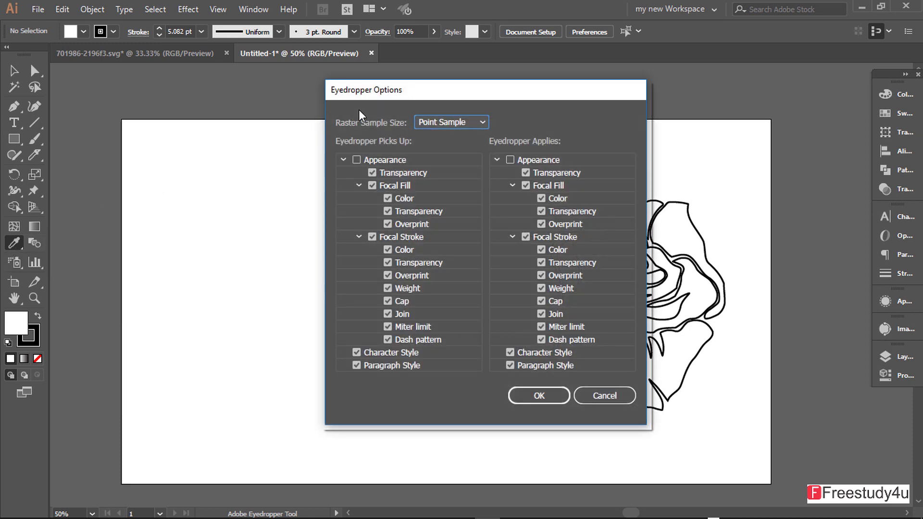
{"action": "left_click_drag", "start_coordinate": [411, 95], "coordinate": [483, 91]}
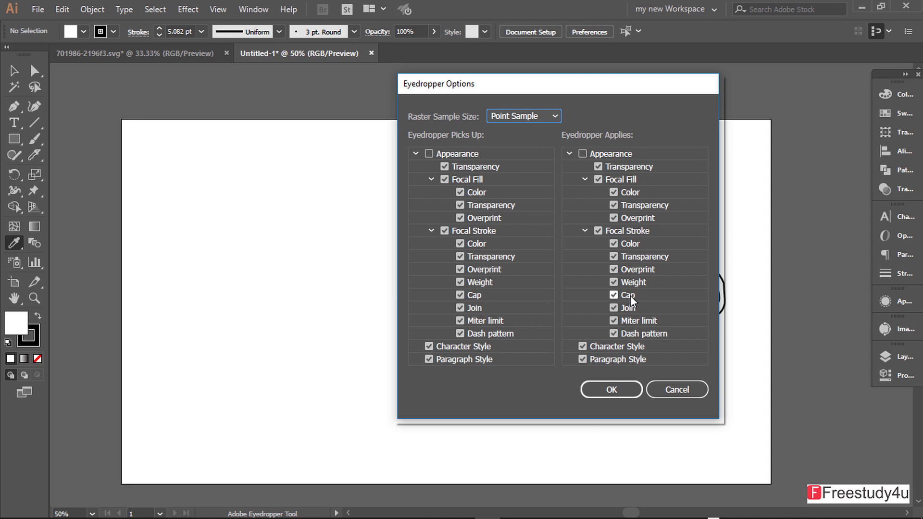
{"action": "left_click", "coordinate": [626, 393]}
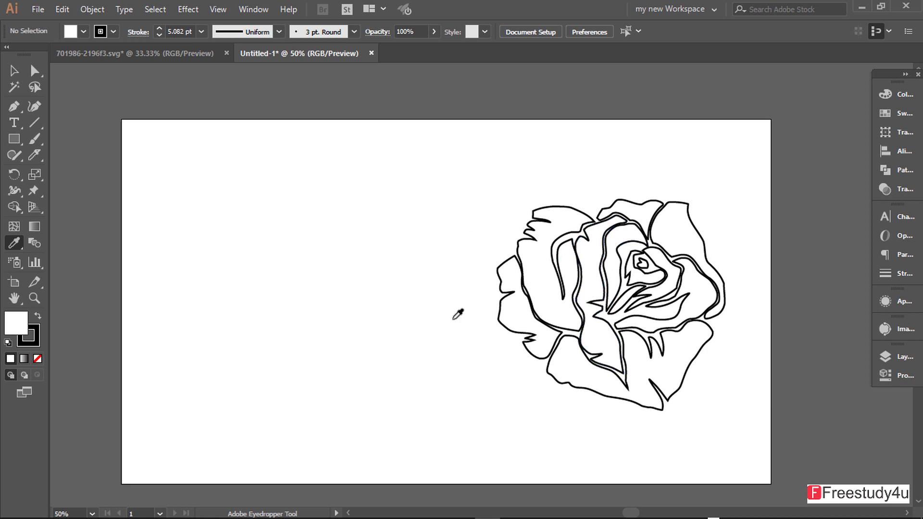
{"action": "left_click", "coordinate": [15, 72]}
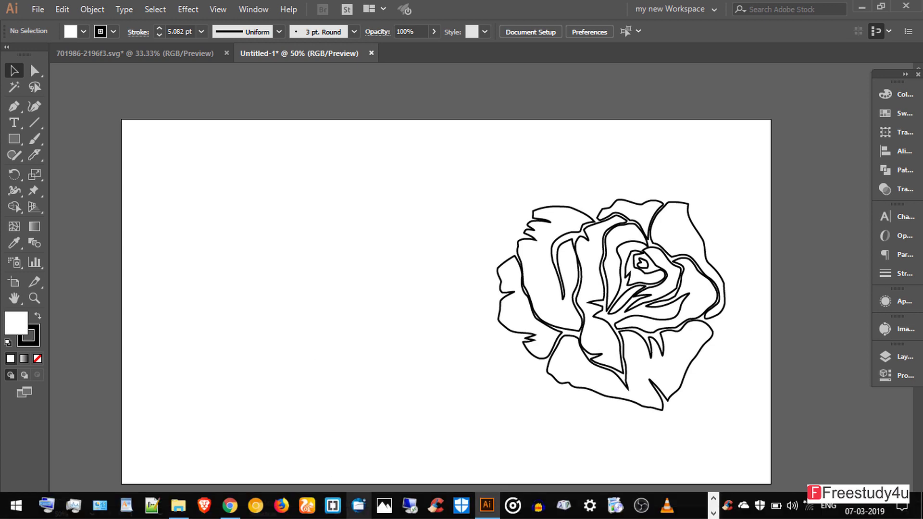
{"action": "left_click", "coordinate": [230, 510]}
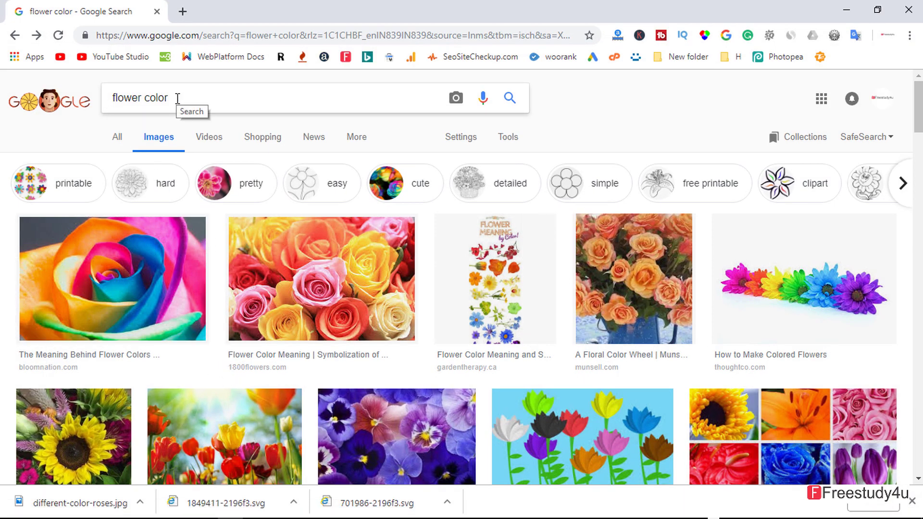
Step: Scroll the flower color image results and preview the mixed rose bouquet photo
{"action": "scroll", "coordinate": [267, 323], "scroll_direction": "down", "scroll_amount": 3}
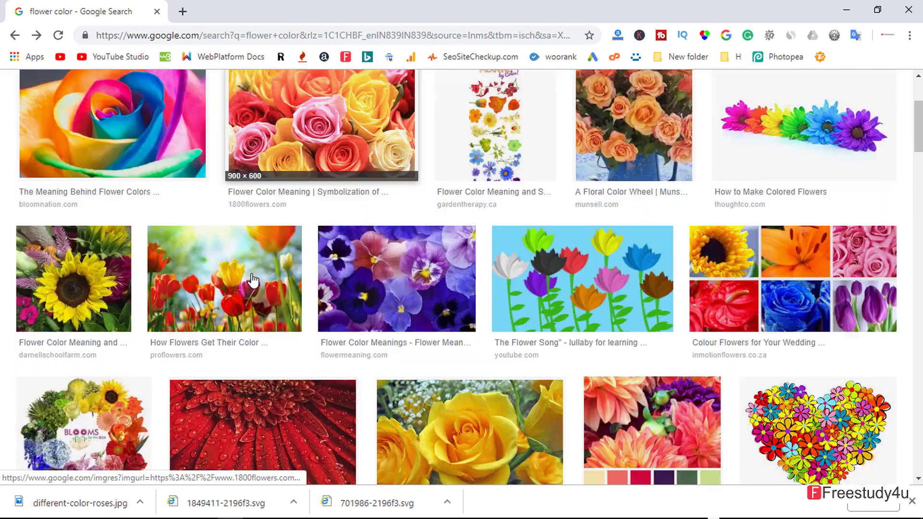
{"action": "scroll", "coordinate": [259, 294], "scroll_direction": "down", "scroll_amount": 3}
{"action": "scroll", "coordinate": [271, 306], "scroll_direction": "down", "scroll_amount": 6}
{"action": "scroll", "coordinate": [272, 306], "scroll_direction": "down", "scroll_amount": 4}
{"action": "scroll", "coordinate": [276, 309], "scroll_direction": "down", "scroll_amount": 2}
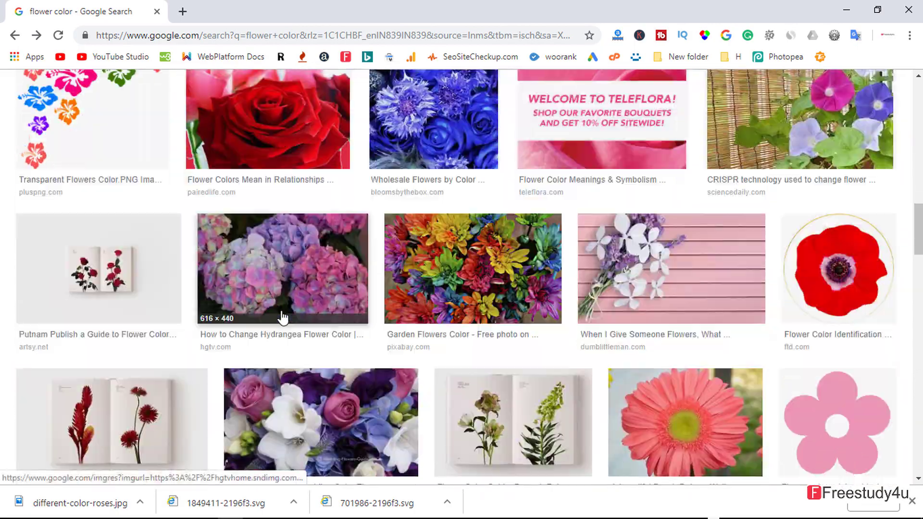
{"action": "scroll", "coordinate": [279, 311], "scroll_direction": "down", "scroll_amount": 7}
{"action": "scroll", "coordinate": [282, 315], "scroll_direction": "down", "scroll_amount": 5}
{"action": "scroll", "coordinate": [284, 316], "scroll_direction": "up", "scroll_amount": 2}
{"action": "scroll", "coordinate": [283, 315], "scroll_direction": "up", "scroll_amount": 8}
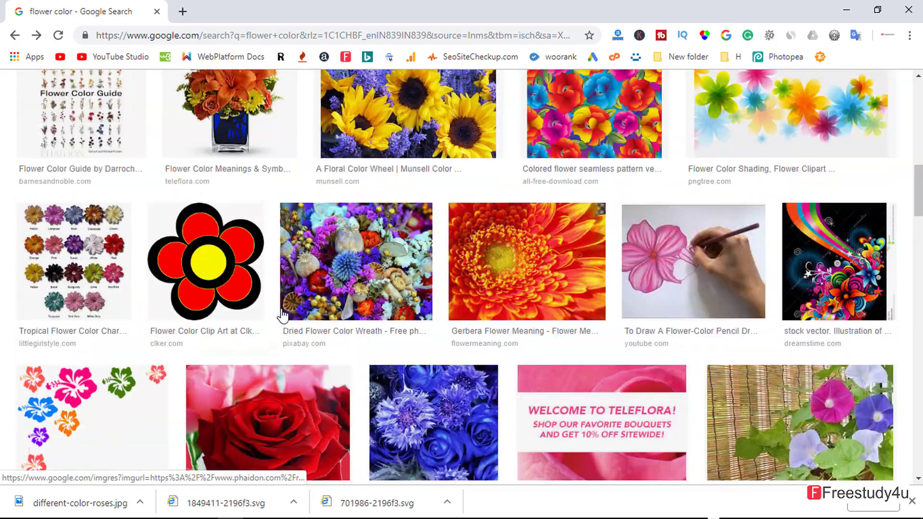
{"action": "scroll", "coordinate": [282, 316], "scroll_direction": "up", "scroll_amount": 8}
{"action": "scroll", "coordinate": [284, 315], "scroll_direction": "up", "scroll_amount": 8}
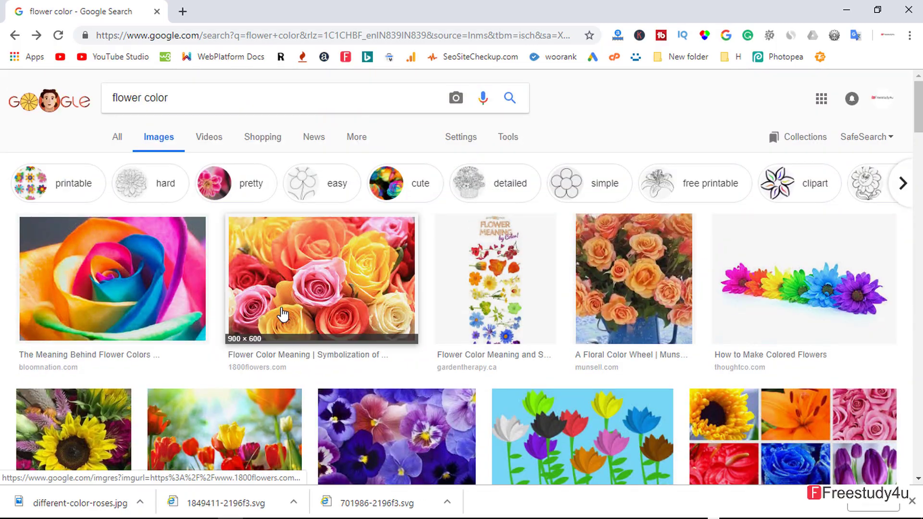
{"action": "left_click", "coordinate": [296, 275]}
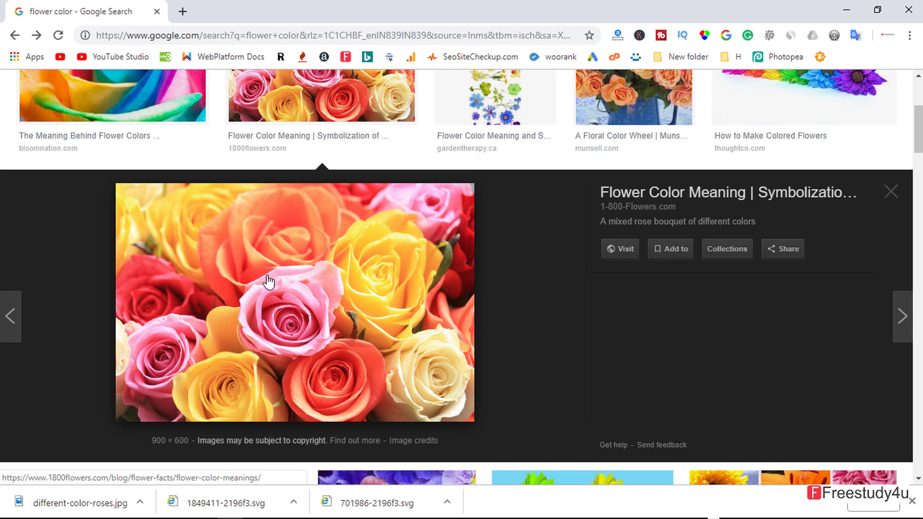
Step: Drag different-color-roses.jpg from the Downloads folder into the Illustrator document
{"action": "left_click", "coordinate": [851, 12]}
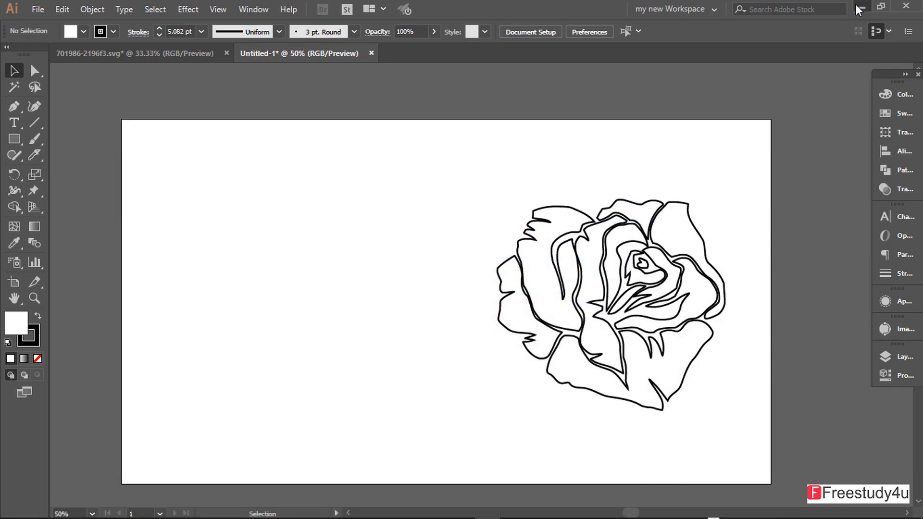
{"action": "left_click", "coordinate": [856, 5]}
{"action": "scroll", "coordinate": [329, 273], "scroll_direction": "up", "scroll_amount": 2}
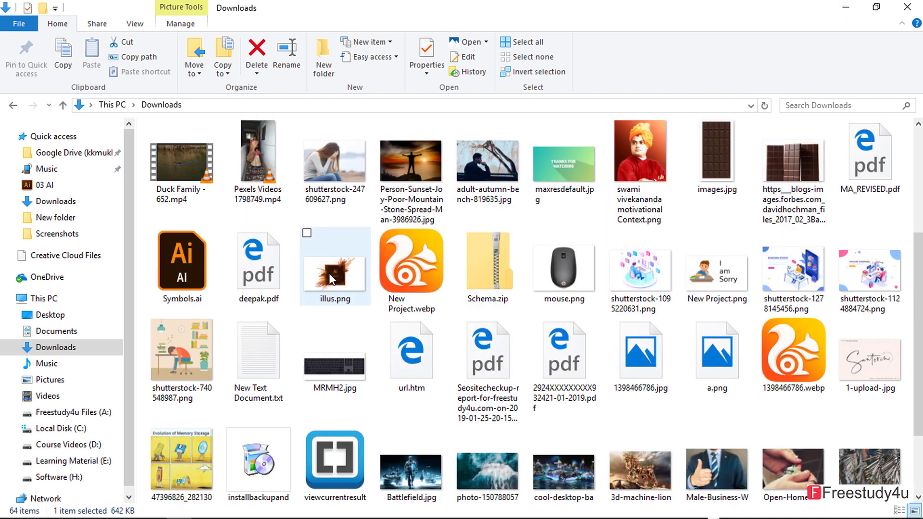
{"action": "scroll", "coordinate": [329, 273], "scroll_direction": "down", "scroll_amount": 2}
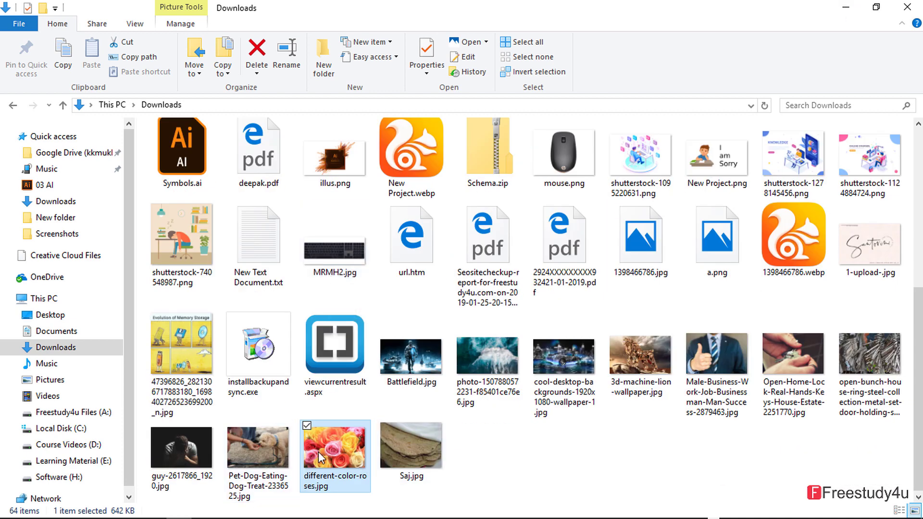
{"action": "mouse_move", "coordinate": [322, 454]}
{"action": "left_mouse_down"}
{"action": "mouse_move", "coordinate": [479, 503]}
{"action": "mouse_move", "coordinate": [253, 265]}
{"action": "mouse_move", "coordinate": [299, 284]}
{"action": "left_mouse_up"}
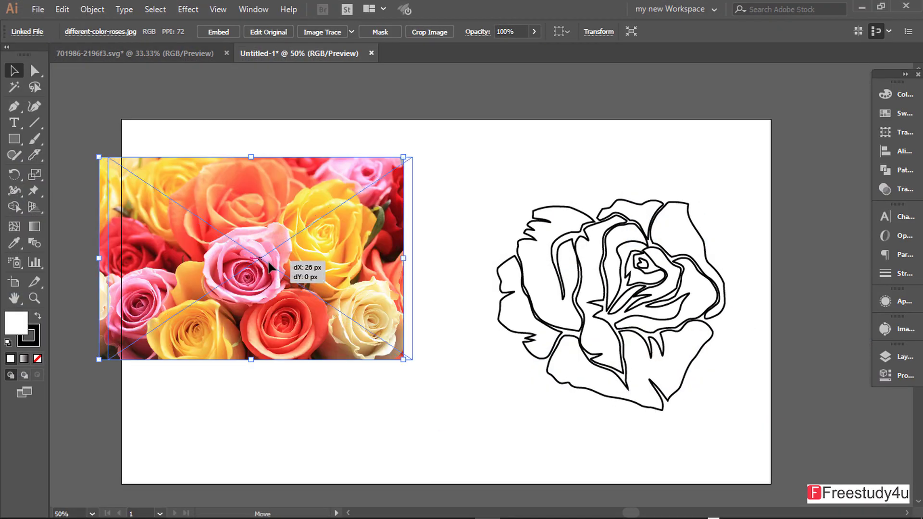
Step: Embed the roses photo left of the outline and sample the pink rose as the fill
{"action": "left_click", "coordinate": [354, 125]}
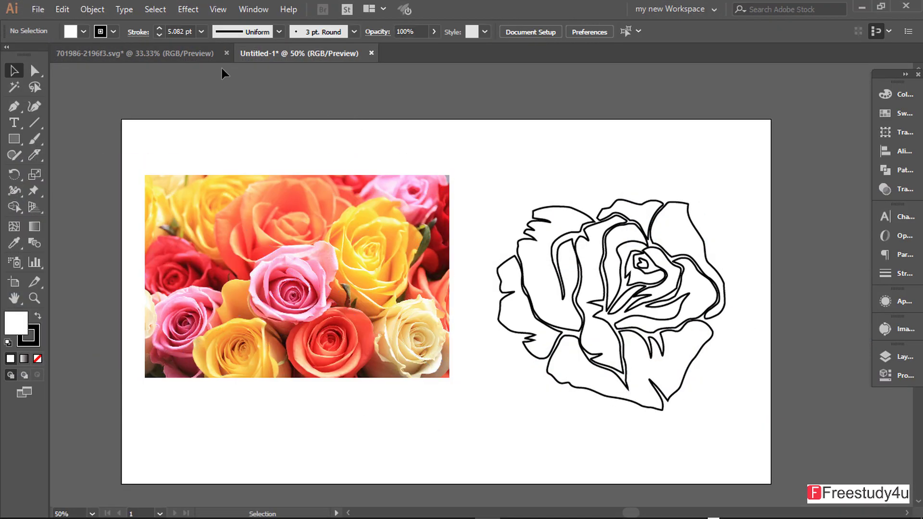
{"action": "left_click", "coordinate": [288, 281]}
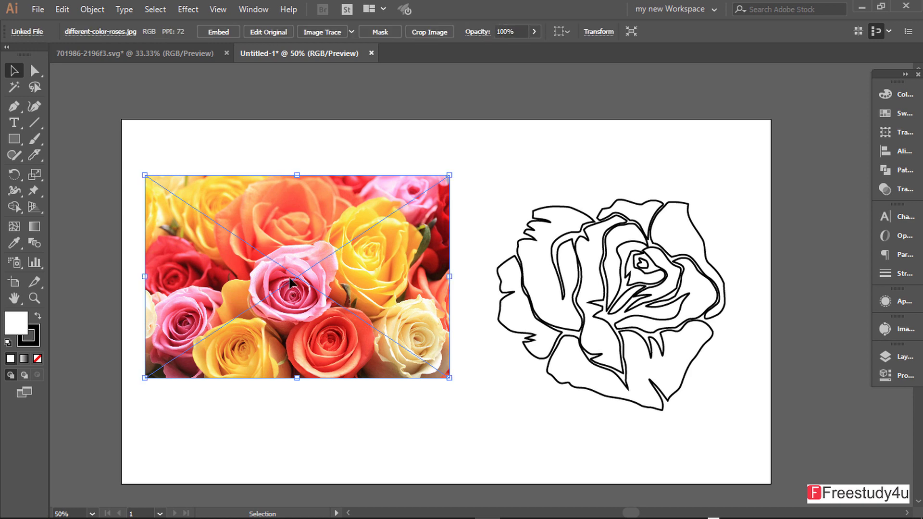
{"action": "left_click", "coordinate": [224, 31]}
{"action": "scroll", "coordinate": [335, 289], "scroll_direction": "up", "scroll_amount": 1}
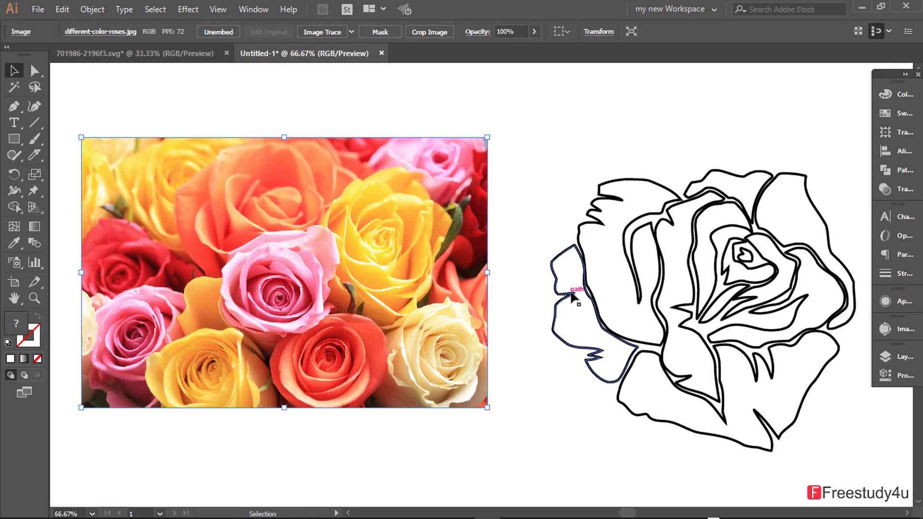
{"action": "left_click_drag", "start_coordinate": [325, 294], "coordinate": [342, 310]}
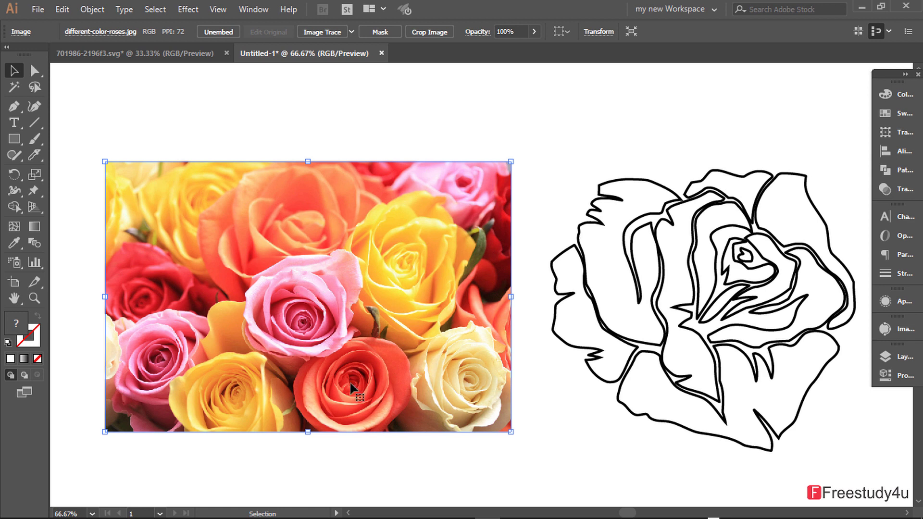
{"action": "left_click", "coordinate": [15, 240]}
{"action": "left_click", "coordinate": [319, 273]}
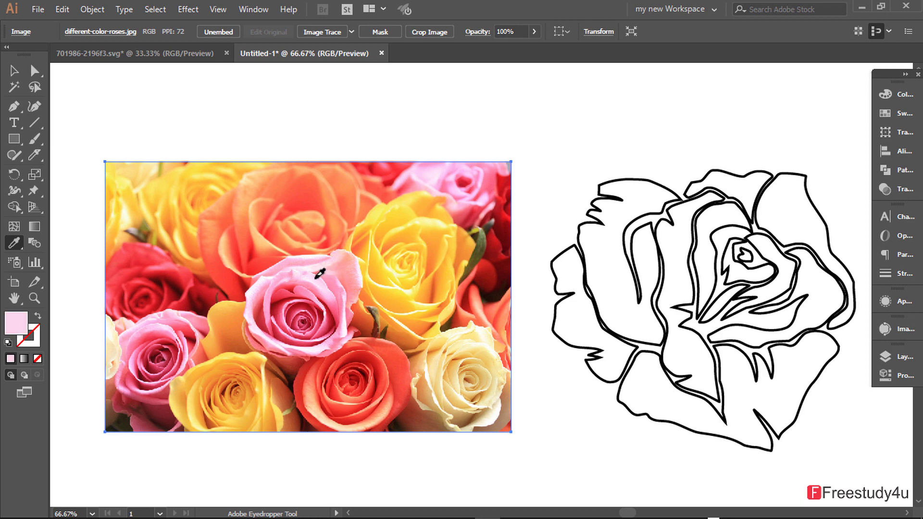
Step: Check the fill values, sample peach from the orange rose, and undo a trial petal fill
{"action": "double_click", "coordinate": [16, 323]}
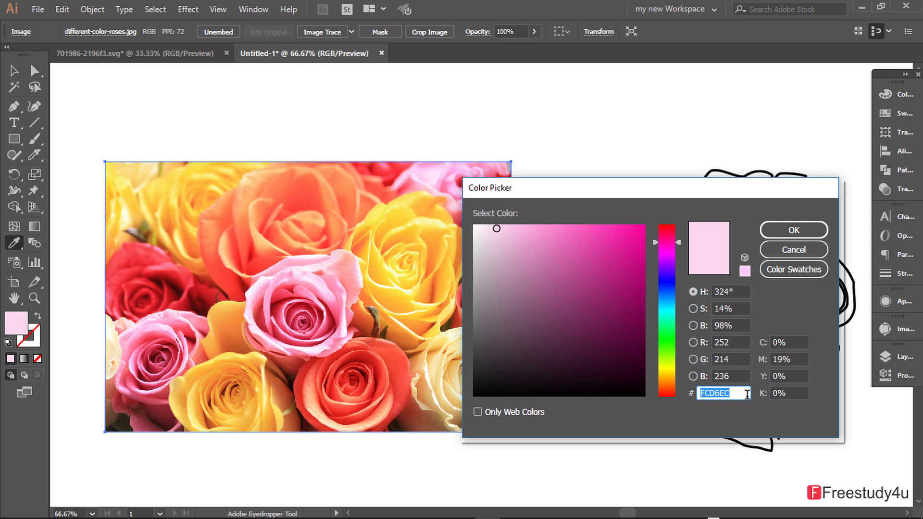
{"action": "left_click", "coordinate": [786, 251]}
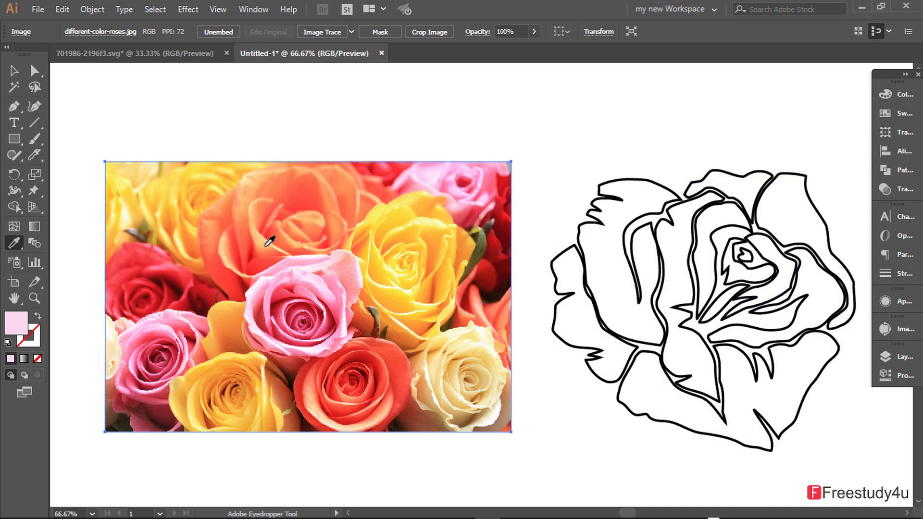
{"action": "left_click", "coordinate": [268, 244]}
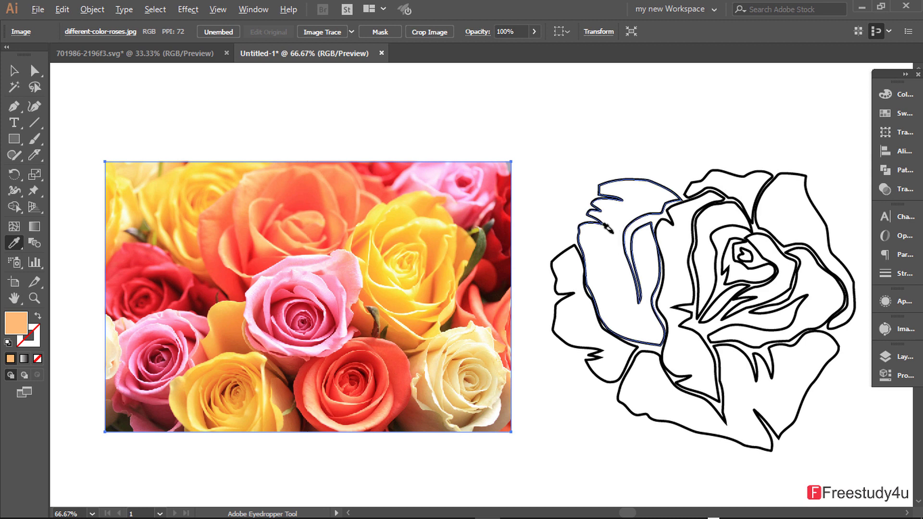
{"action": "left_click", "coordinate": [616, 229], "text": "alt"}
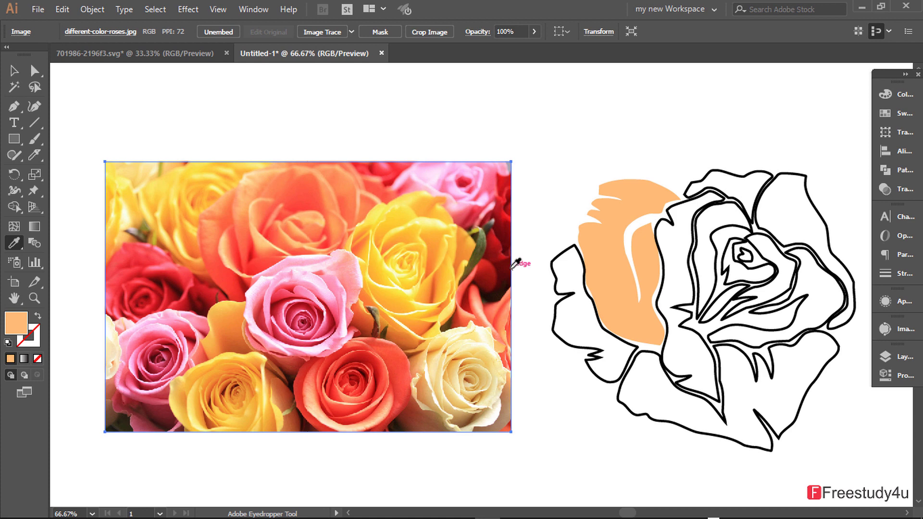
{"action": "key", "text": "ctrl+z"}
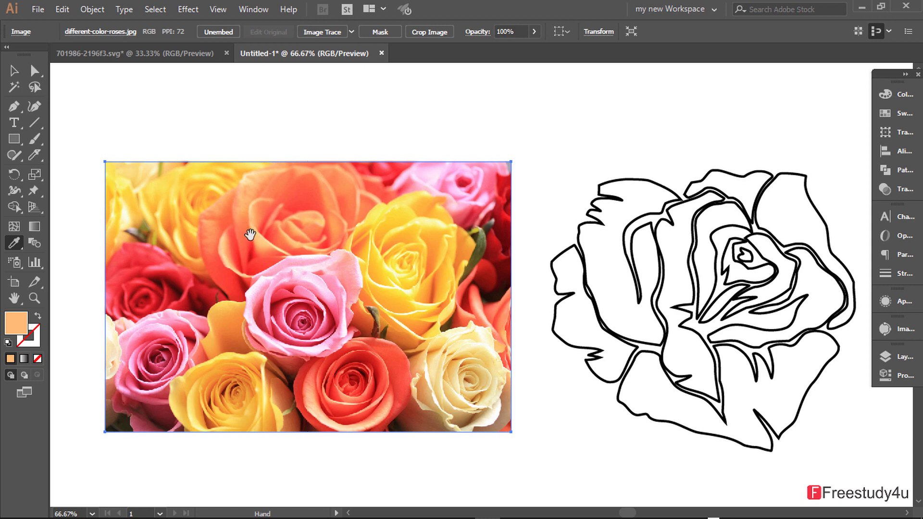
{"action": "scroll", "coordinate": [250, 238], "scroll_direction": "right", "scroll_amount": 1}
Step: Move the roses photo left and draw a small peach rectangle beside it
{"action": "left_click", "coordinate": [14, 71]}
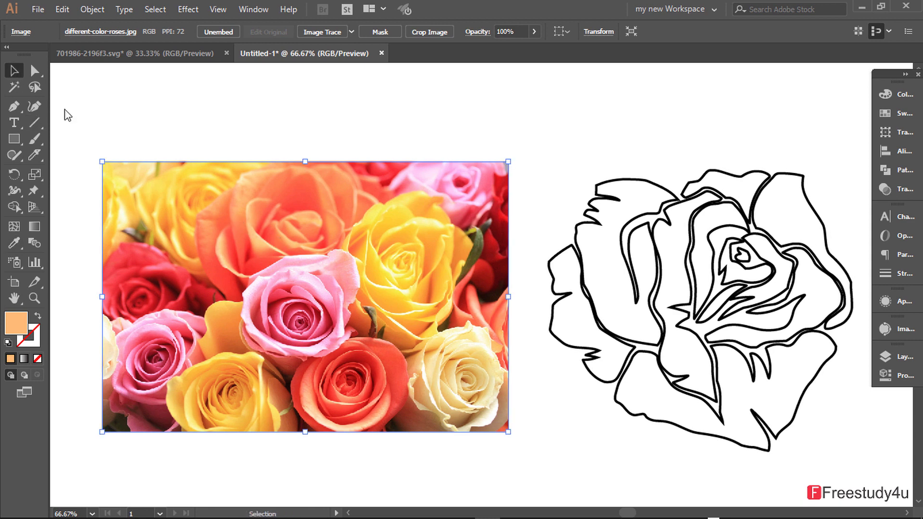
{"action": "mouse_move", "coordinate": [301, 247]}
{"action": "left_mouse_down"}
{"action": "mouse_move", "coordinate": [197, 235]}
{"action": "mouse_move", "coordinate": [234, 240]}
{"action": "left_mouse_up"}
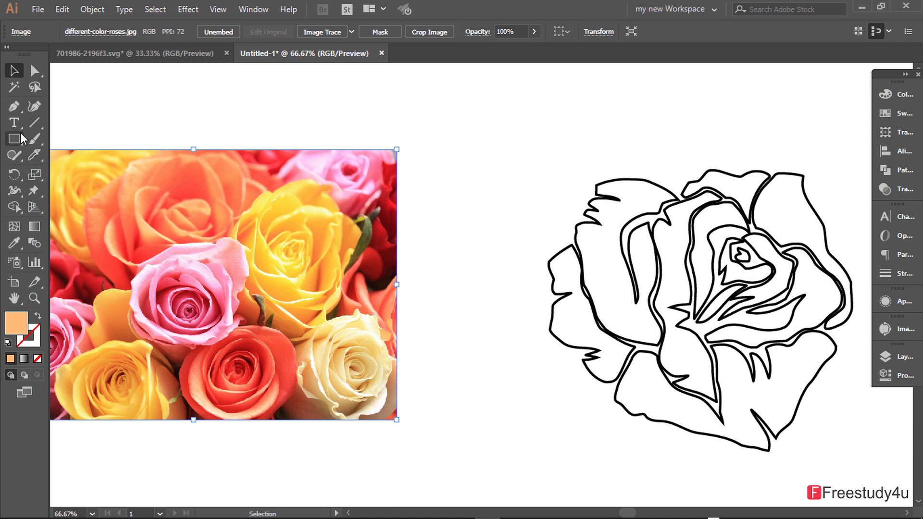
{"action": "left_click_drag", "start_coordinate": [21, 135], "coordinate": [82, 136]}
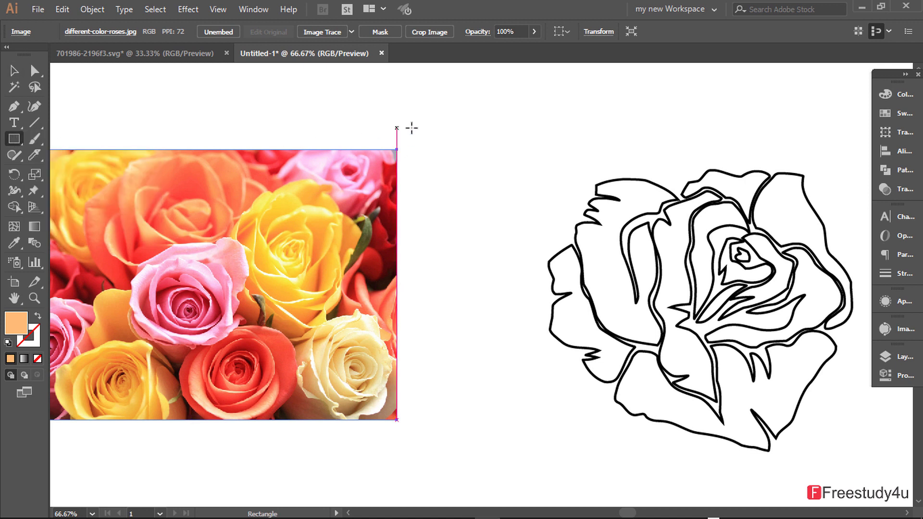
{"action": "left_click_drag", "start_coordinate": [422, 130], "coordinate": [461, 179]}
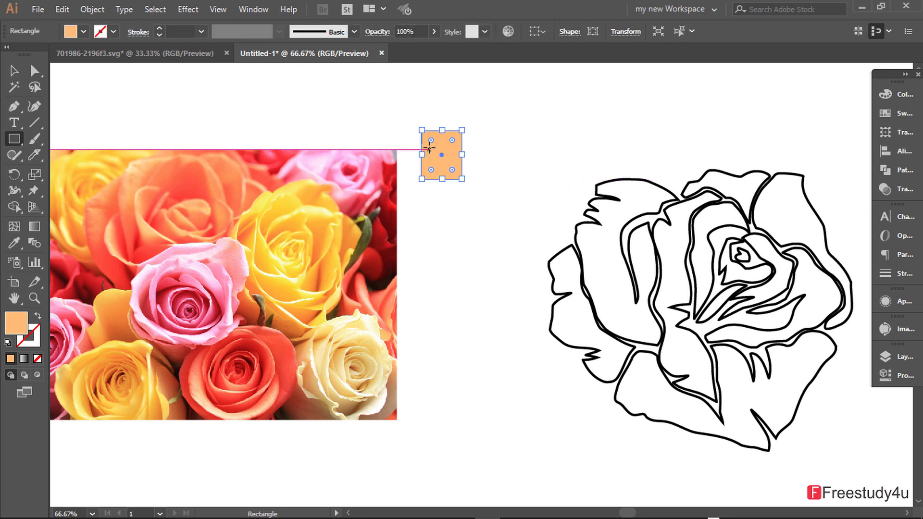
Step: Duplicate the rectangle and line the copies up in a vertical column of four squares
{"action": "key", "text": "ctrl"}
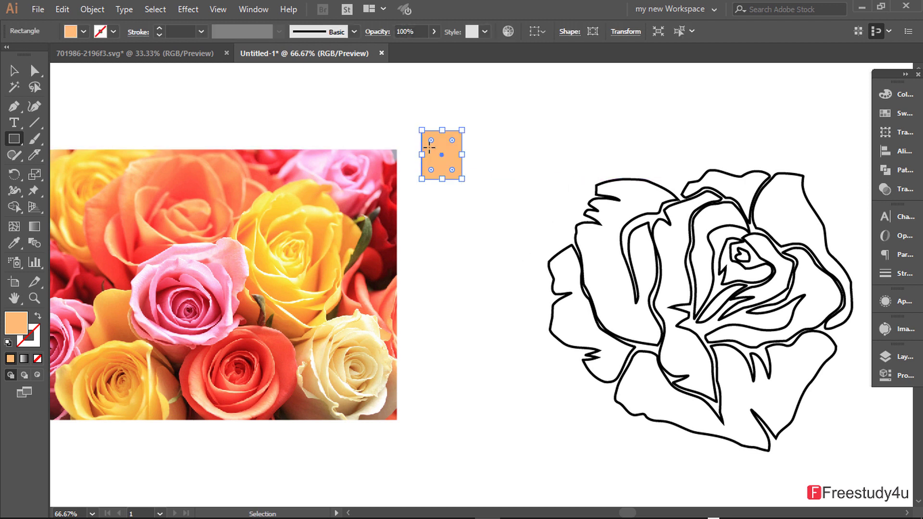
{"action": "key", "text": "ctrl+c"}
{"action": "key", "text": "ctrl+v"}
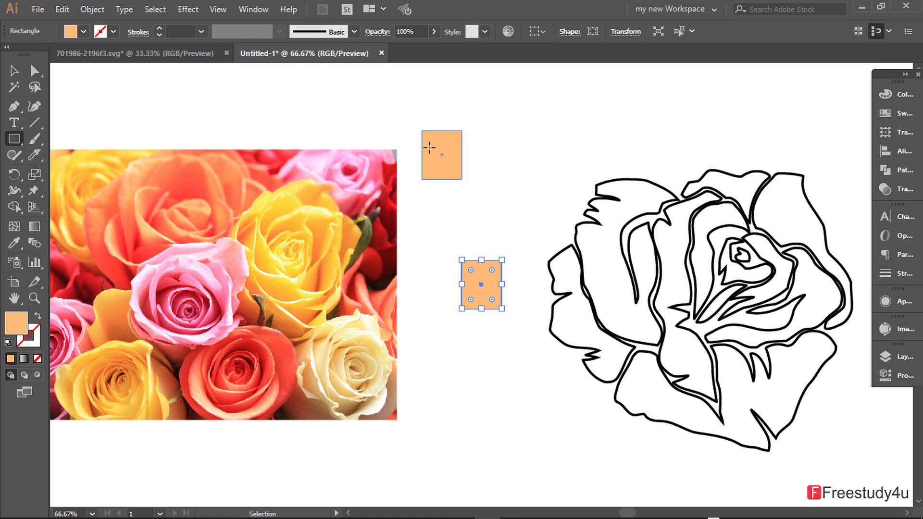
{"action": "left_click", "coordinate": [14, 71]}
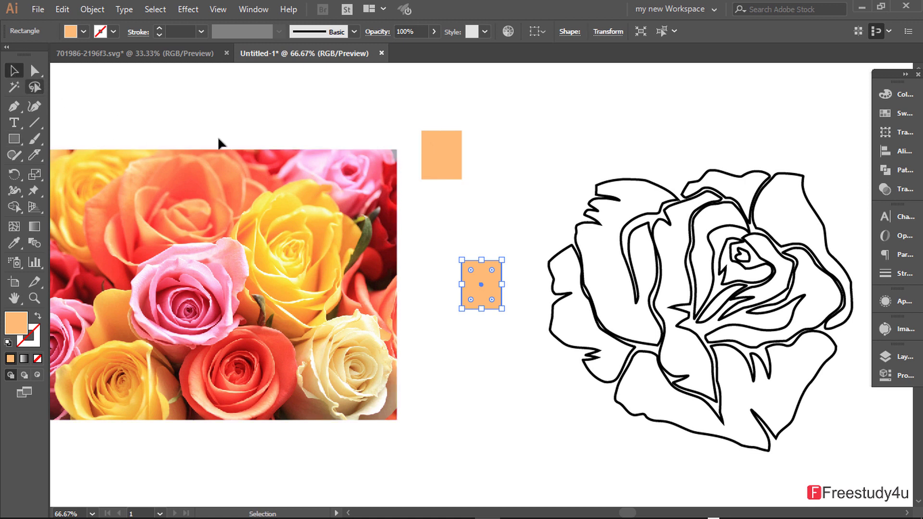
{"action": "left_click_drag", "start_coordinate": [477, 282], "coordinate": [448, 218]}
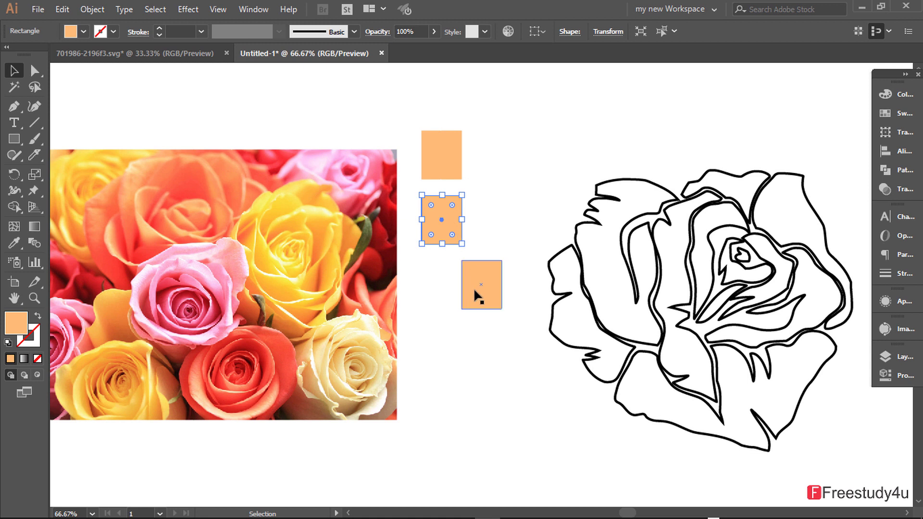
{"action": "mouse_move", "coordinate": [471, 288]}
{"action": "left_mouse_down"}
{"action": "mouse_move", "coordinate": [435, 284]}
{"action": "mouse_move", "coordinate": [488, 285]}
{"action": "mouse_move", "coordinate": [451, 341]}
{"action": "left_mouse_up"}
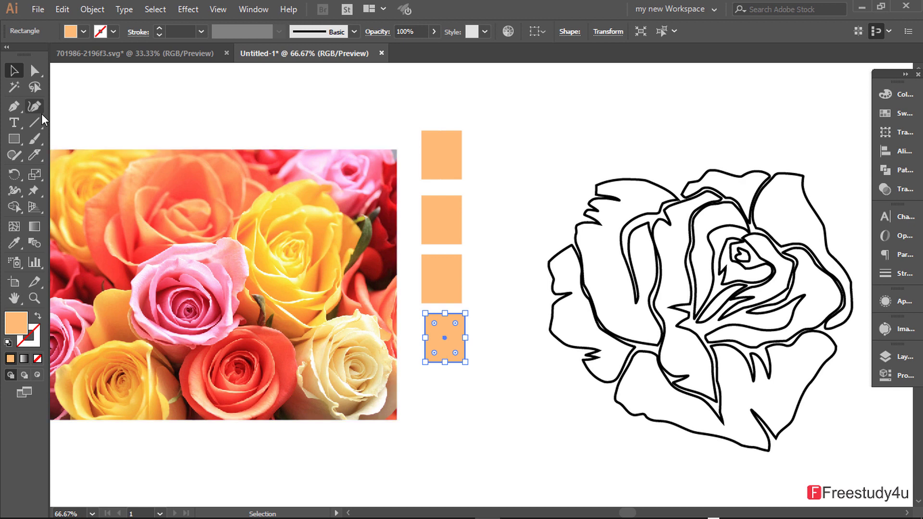
Step: Bring the whole photo into view and fill the bottom square with pink from the pink rose
{"action": "left_click", "coordinate": [14, 298]}
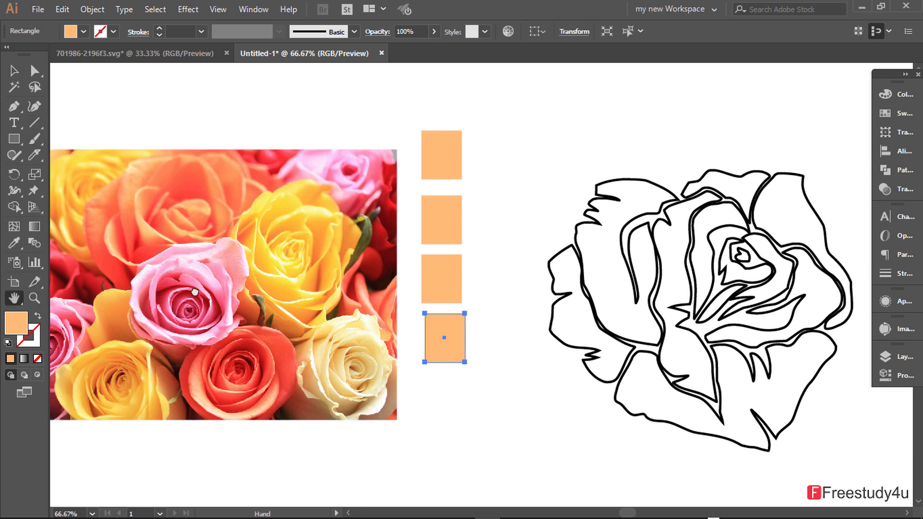
{"action": "left_click_drag", "start_coordinate": [164, 294], "coordinate": [269, 282]}
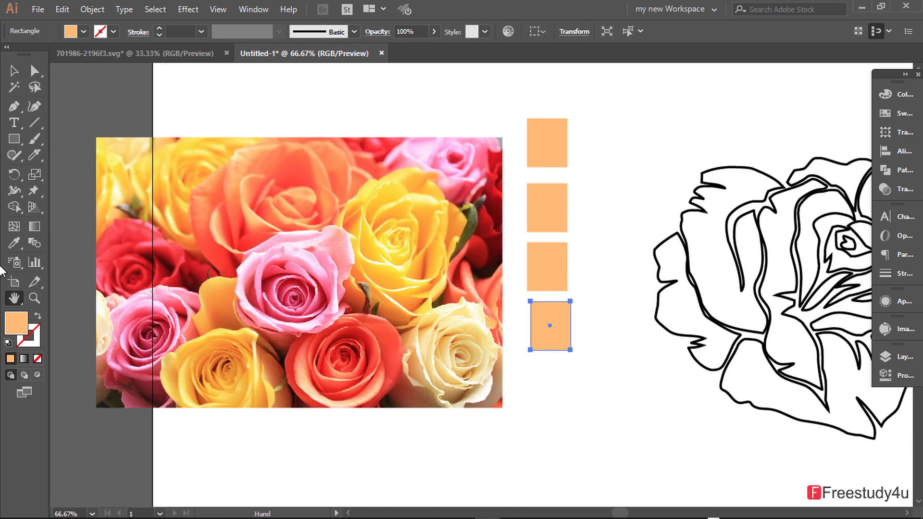
{"action": "left_click", "coordinate": [14, 242]}
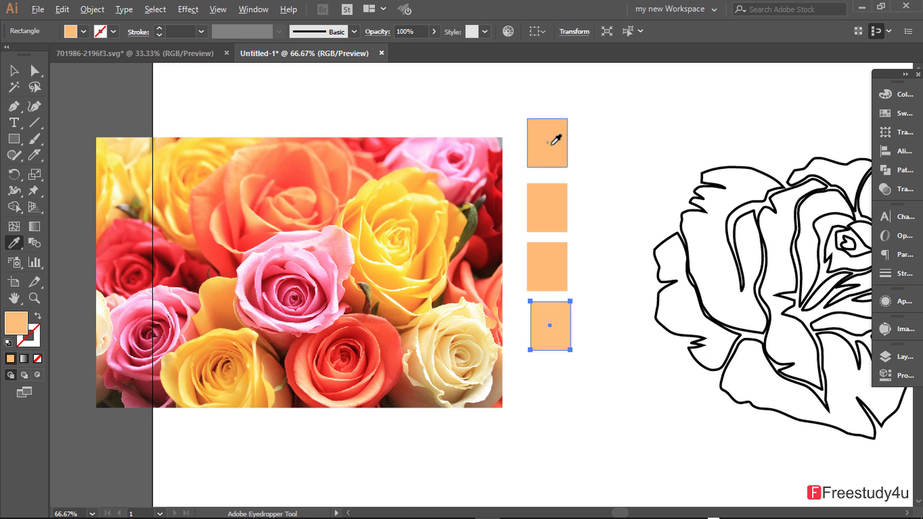
{"action": "left_click", "coordinate": [312, 264]}
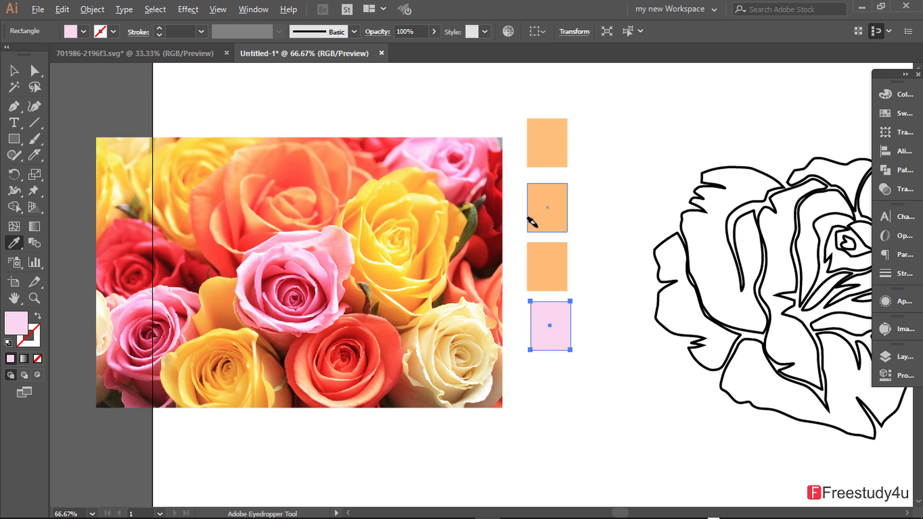
Step: Sample yellow from the yellow rose and apply it to the lower squares
{"action": "key", "text": "alt"}
{"action": "key", "text": "Left"}
{"action": "key", "text": "Left"}
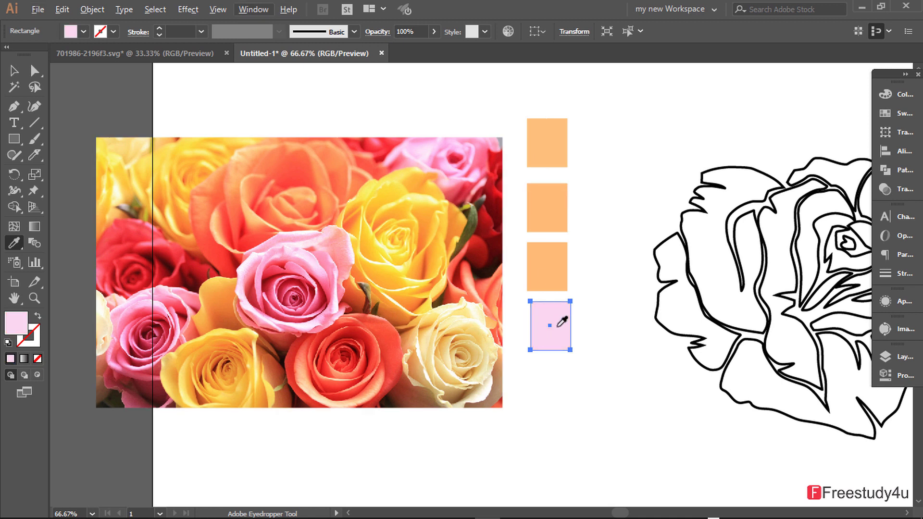
{"action": "key", "text": "Left"}
{"action": "key", "text": "Left"}
{"action": "key", "text": "ctrl+shift+a"}
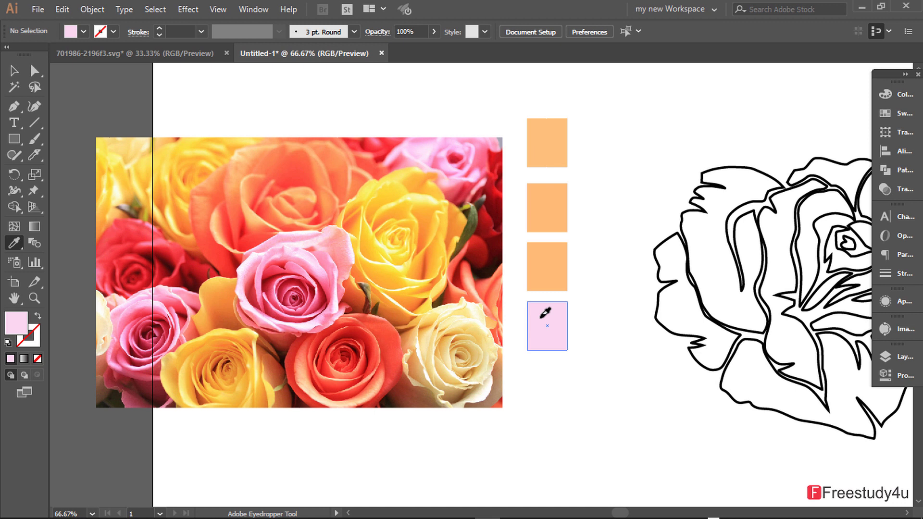
{"action": "left_click", "coordinate": [384, 252]}
{"action": "left_click", "coordinate": [563, 312], "text": "alt"}
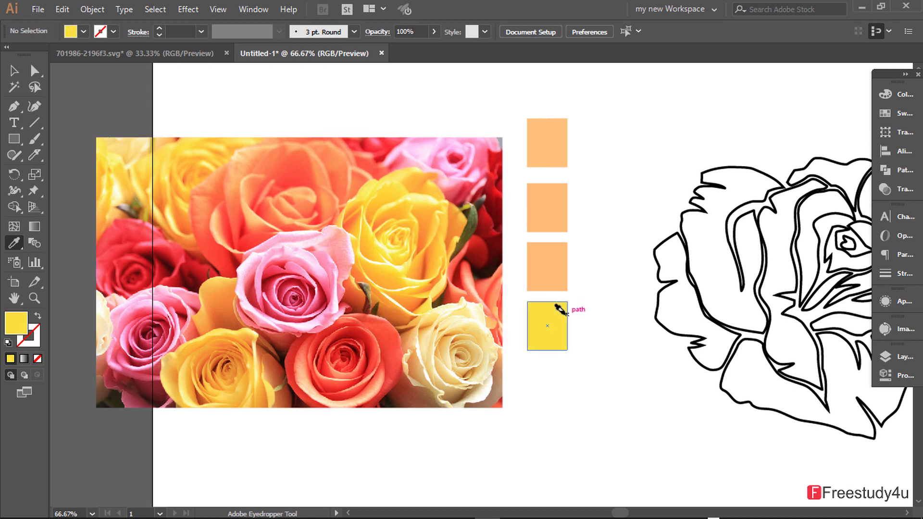
{"action": "left_click", "coordinate": [541, 267], "text": "alt"}
{"action": "left_click", "coordinate": [543, 209], "text": "alt"}
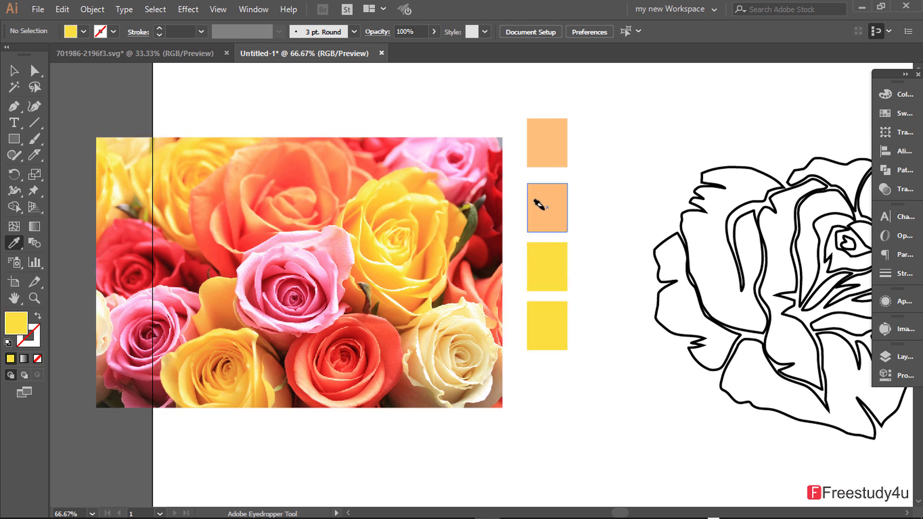
Step: Fill the third square with coral from the red rose and the second with pink
{"action": "left_click", "coordinate": [319, 264]}
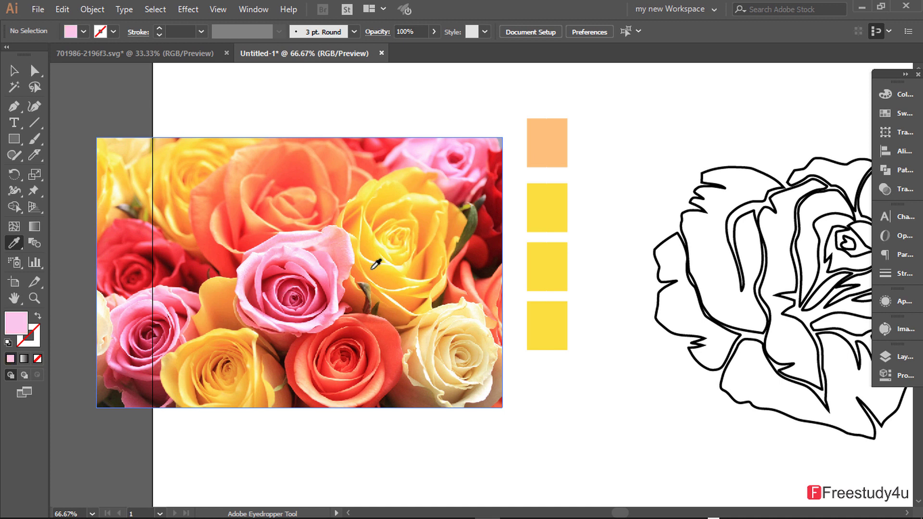
{"action": "left_click", "coordinate": [289, 320], "text": "ctrl"}
{"action": "left_click", "coordinate": [374, 335]}
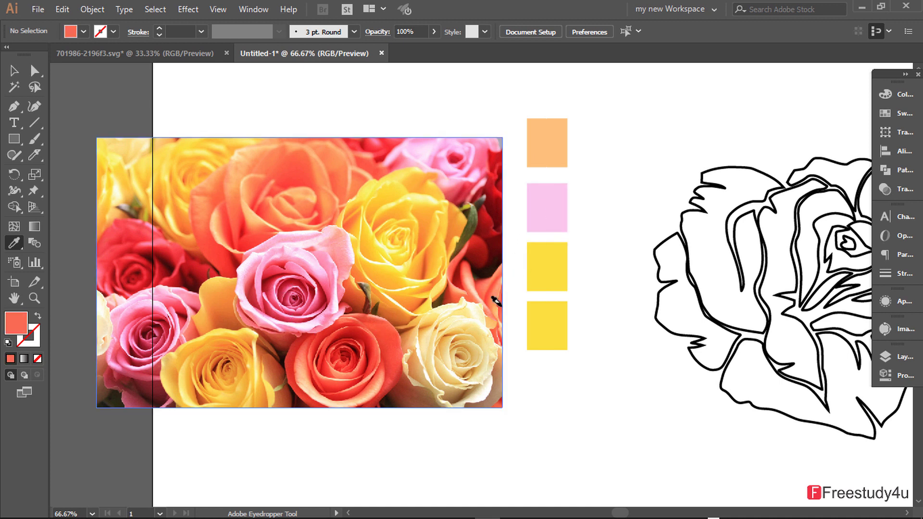
{"action": "left_click", "coordinate": [541, 269], "text": "alt"}
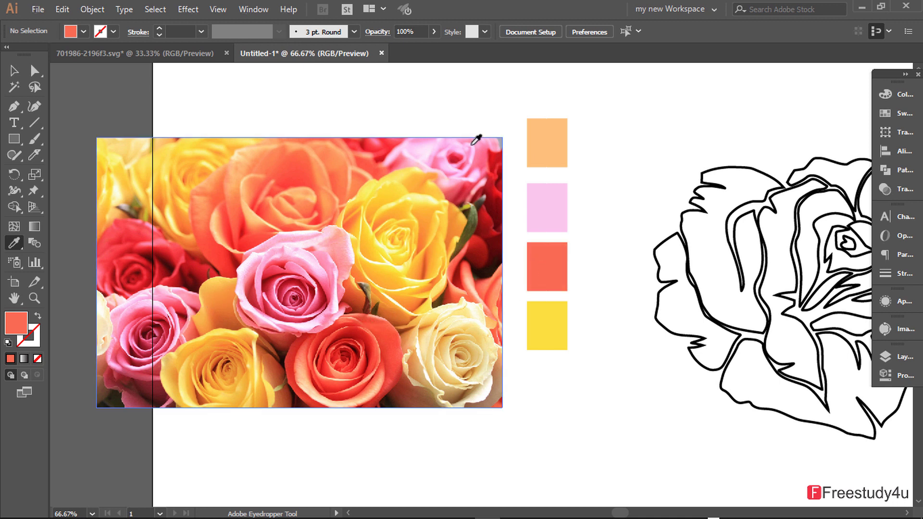
{"action": "left_click", "coordinate": [449, 155]}
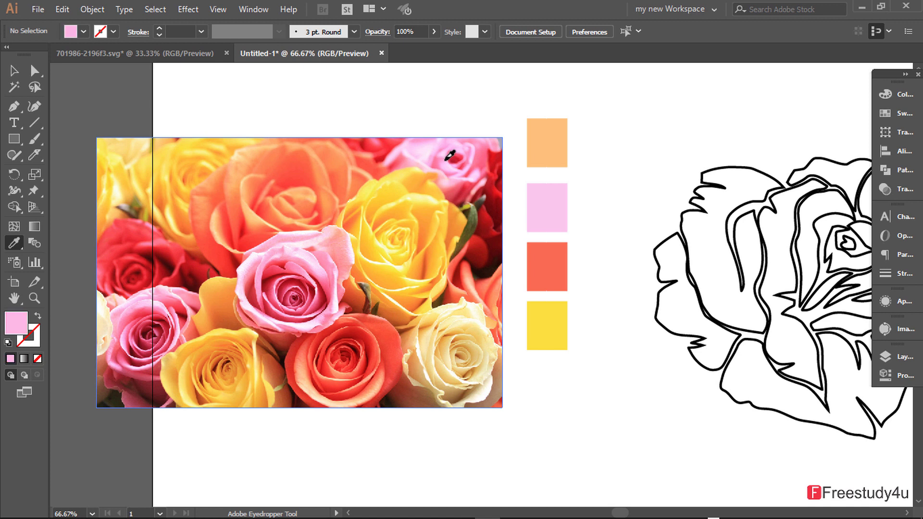
{"action": "left_click", "coordinate": [528, 203], "text": "alt"}
{"action": "left_click", "coordinate": [461, 185], "text": "ctrl"}
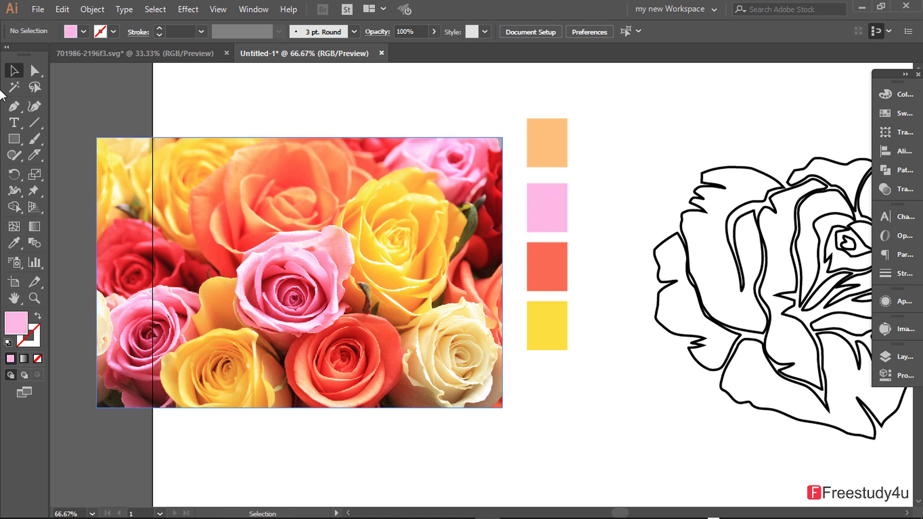
{"action": "left_click", "coordinate": [548, 281], "text": "ctrl"}
{"action": "left_click", "coordinate": [166, 248]}
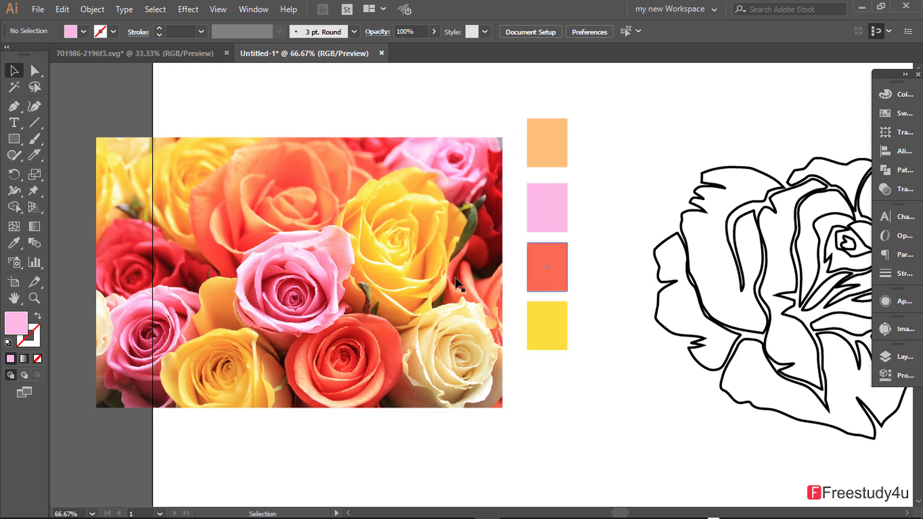
Step: Select the rose outline and try each swatch's fill, ending on the top peach swatch
{"action": "left_click_drag", "start_coordinate": [639, 379], "coordinate": [361, 377]}
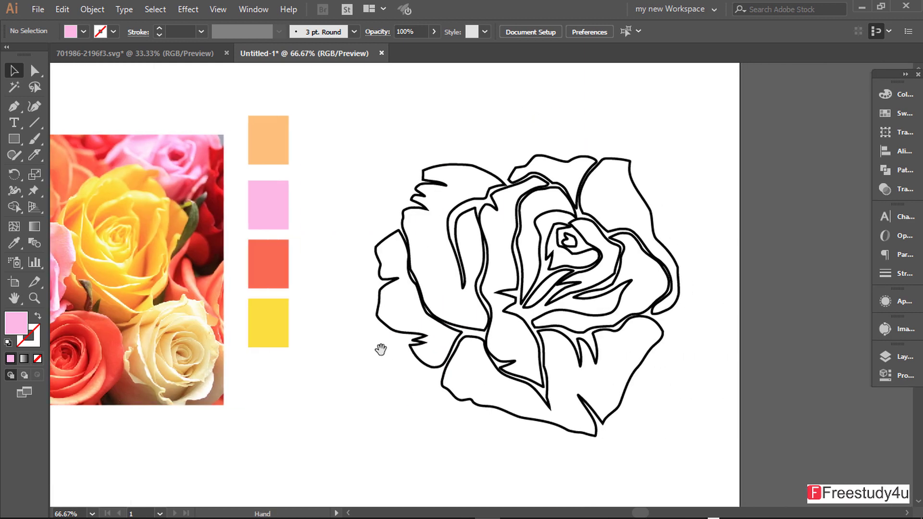
{"action": "left_click_drag", "start_coordinate": [378, 142], "coordinate": [771, 439]}
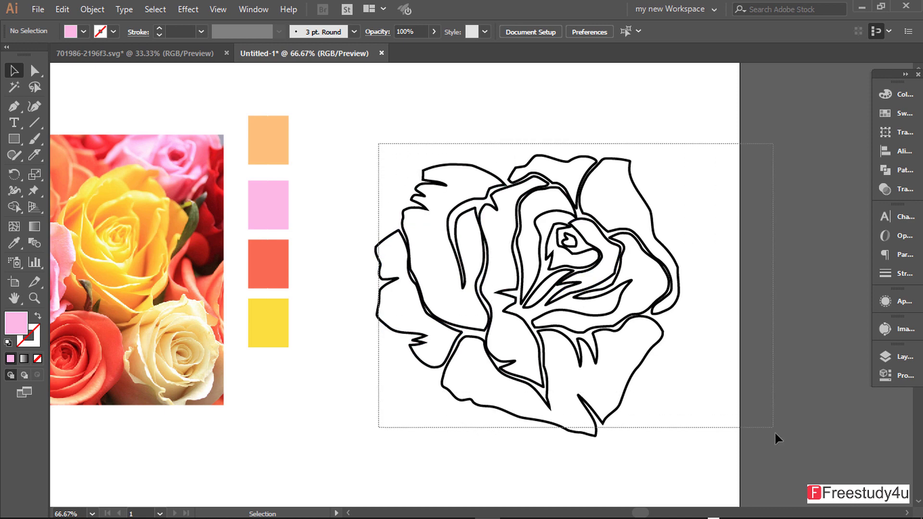
{"action": "left_click", "coordinate": [15, 247]}
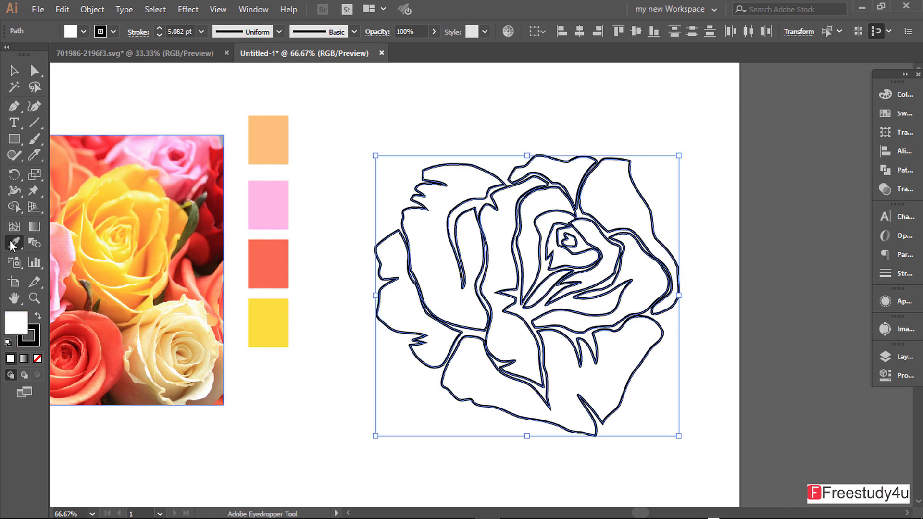
{"action": "left_click", "coordinate": [267, 138]}
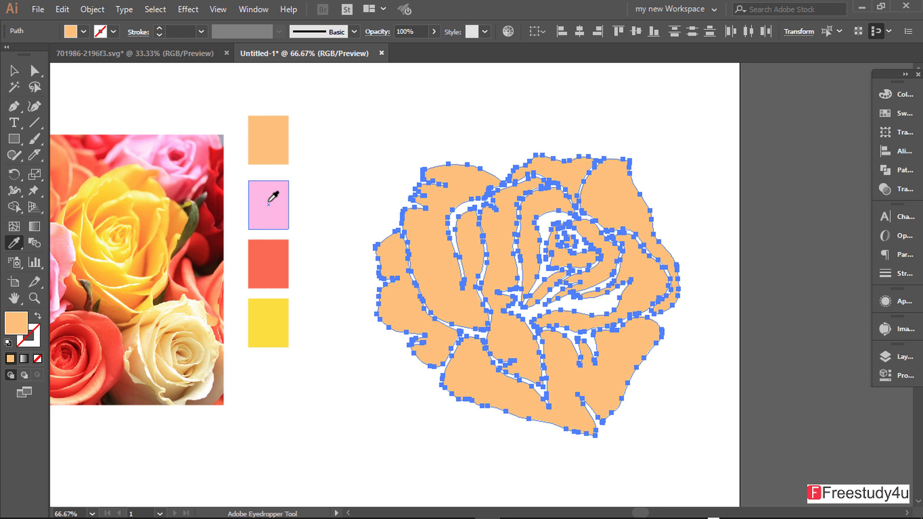
{"action": "left_click", "coordinate": [269, 202]}
{"action": "left_click", "coordinate": [272, 262]}
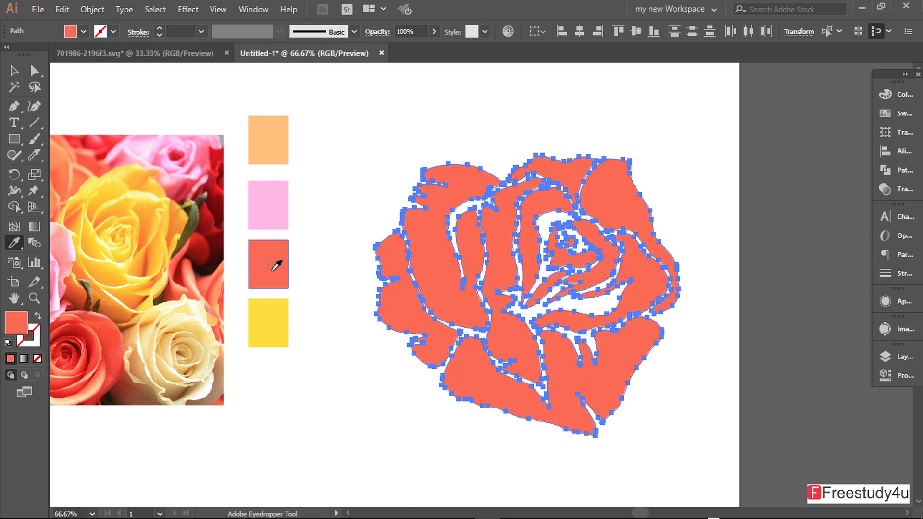
{"action": "left_click", "coordinate": [271, 307]}
{"action": "left_click", "coordinate": [276, 147]}
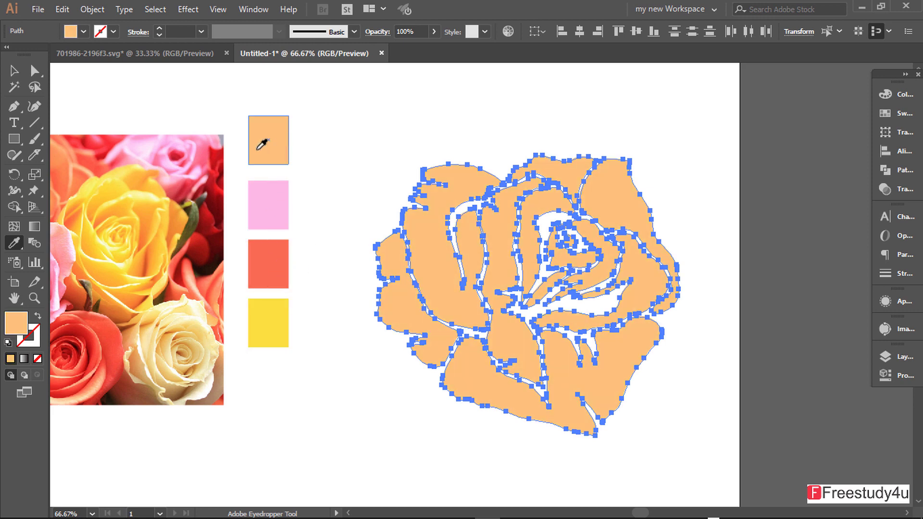
{"action": "left_click", "coordinate": [14, 71]}
{"action": "left_click", "coordinate": [456, 108]}
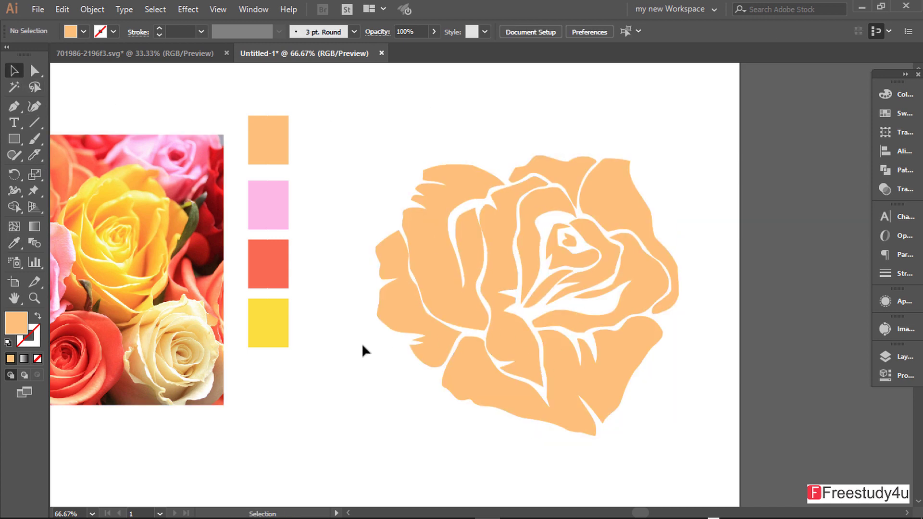
{"action": "left_click_drag", "start_coordinate": [362, 342], "coordinate": [553, 332]}
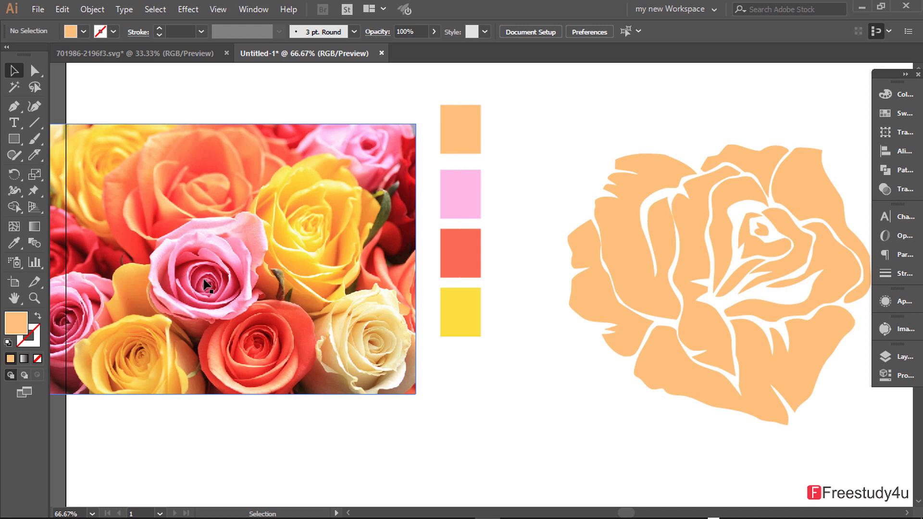
{"action": "scroll", "coordinate": [149, 317], "scroll_direction": "up", "scroll_amount": 2}
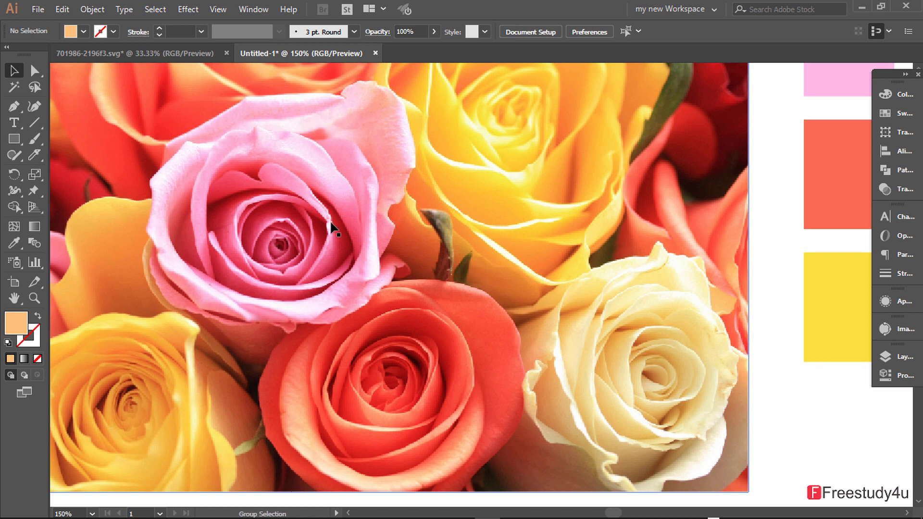
{"action": "scroll", "coordinate": [329, 224], "scroll_direction": "down", "scroll_amount": 1}
{"action": "scroll", "coordinate": [298, 240], "scroll_direction": "down", "scroll_amount": 1}
{"action": "scroll", "coordinate": [317, 212], "scroll_direction": "down", "scroll_amount": 1}
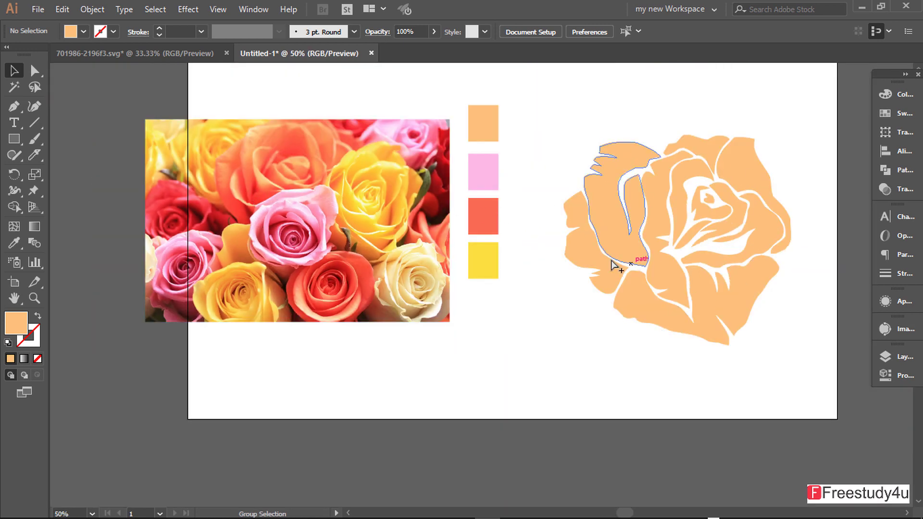
{"action": "scroll", "coordinate": [768, 240], "scroll_direction": "up", "scroll_amount": 1}
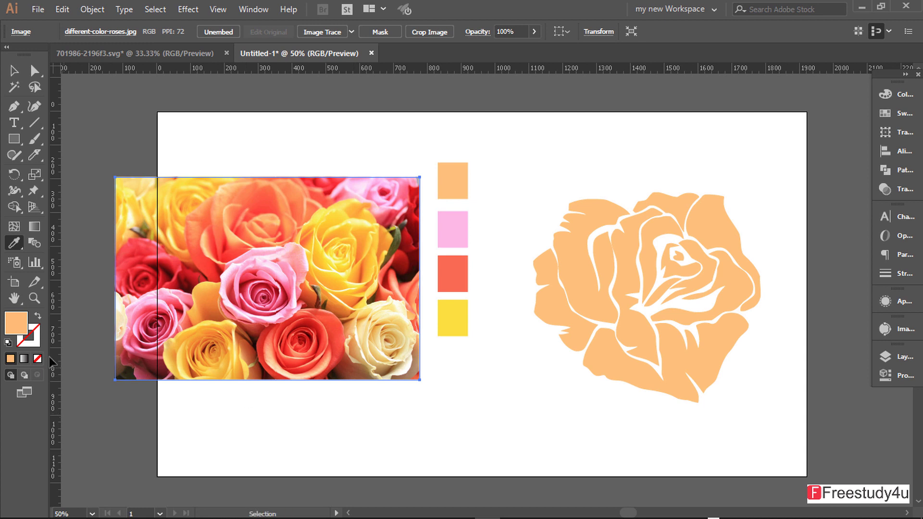
Step: Measure diagonally across the yellow square, reading 139.946 px at -129.491°
{"action": "left_click", "coordinate": [14, 243]}
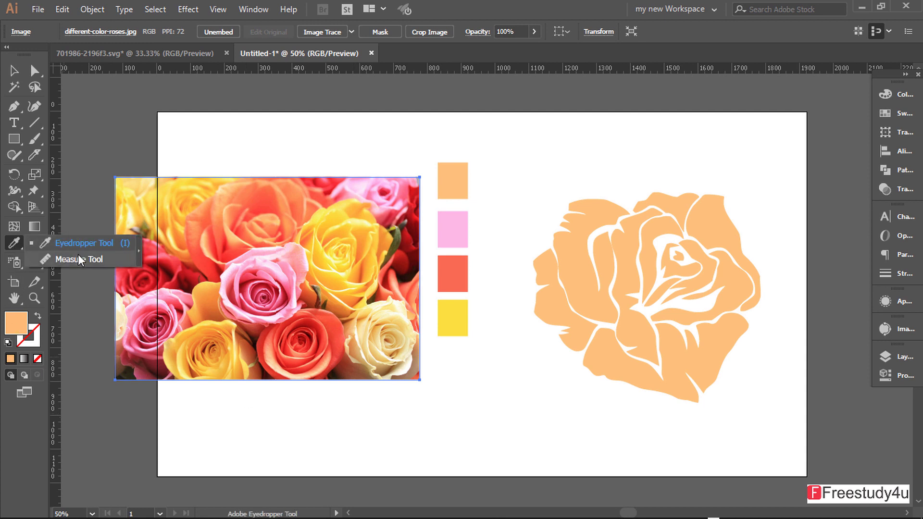
{"action": "left_click", "coordinate": [77, 256]}
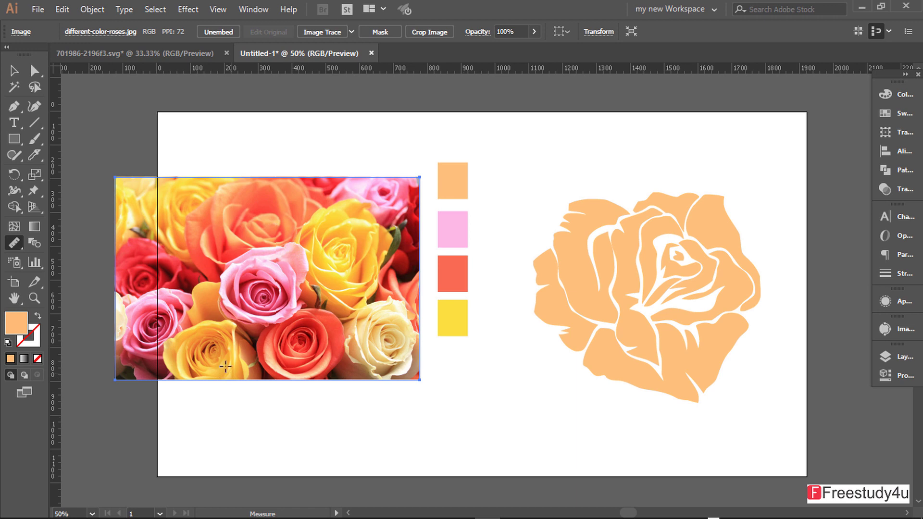
{"action": "key", "text": "v"}
{"action": "scroll", "coordinate": [431, 369], "scroll_direction": "up", "scroll_amount": 1}
{"action": "scroll", "coordinate": [430, 368], "scroll_direction": "up", "scroll_amount": 1}
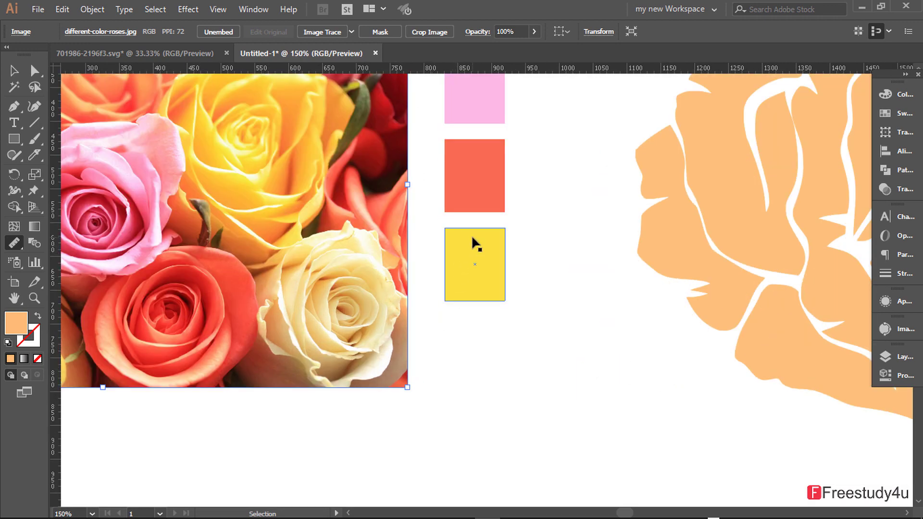
{"action": "scroll", "coordinate": [471, 241], "scroll_direction": "up", "scroll_amount": 1}
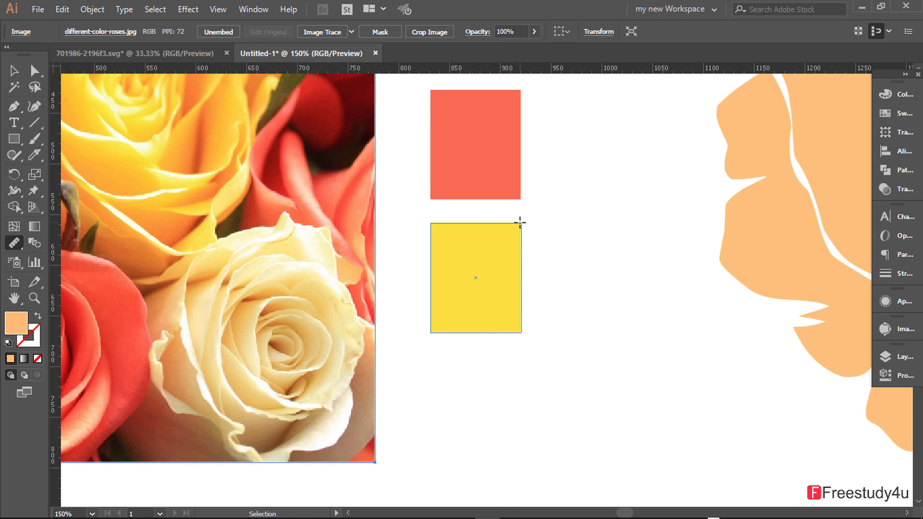
{"action": "left_click_drag", "start_coordinate": [520, 222], "coordinate": [431, 335]}
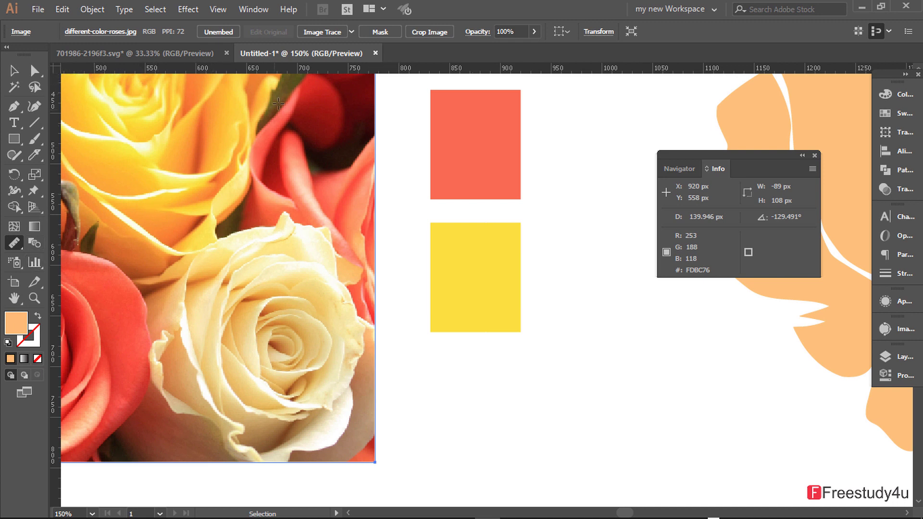
Step: Measure the yellow and red squares' heights vertically, reading 76.67 px
{"action": "left_click", "coordinate": [225, 9]}
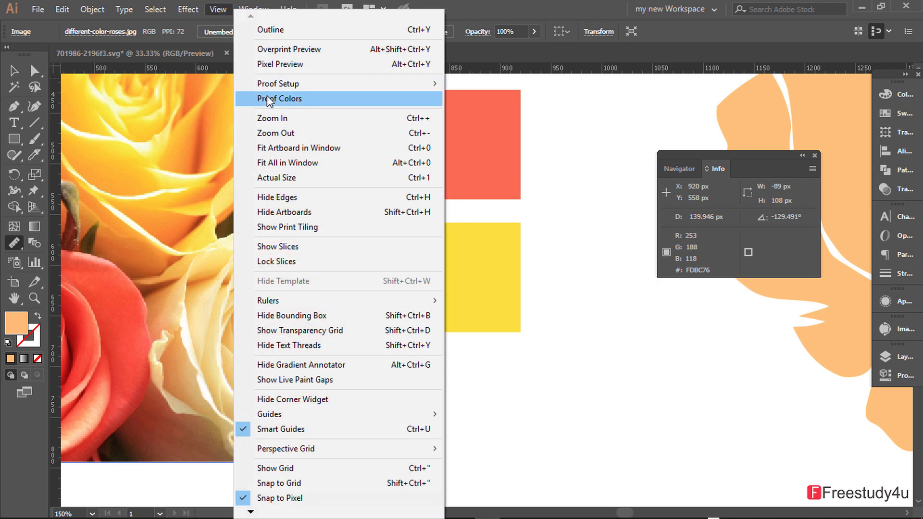
{"action": "mouse_move", "coordinate": [339, 300]}
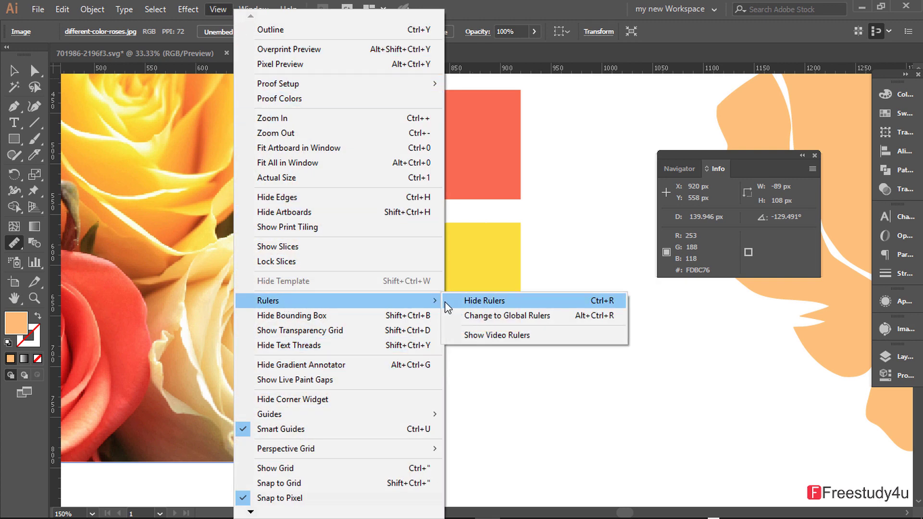
{"action": "left_click", "coordinate": [445, 232]}
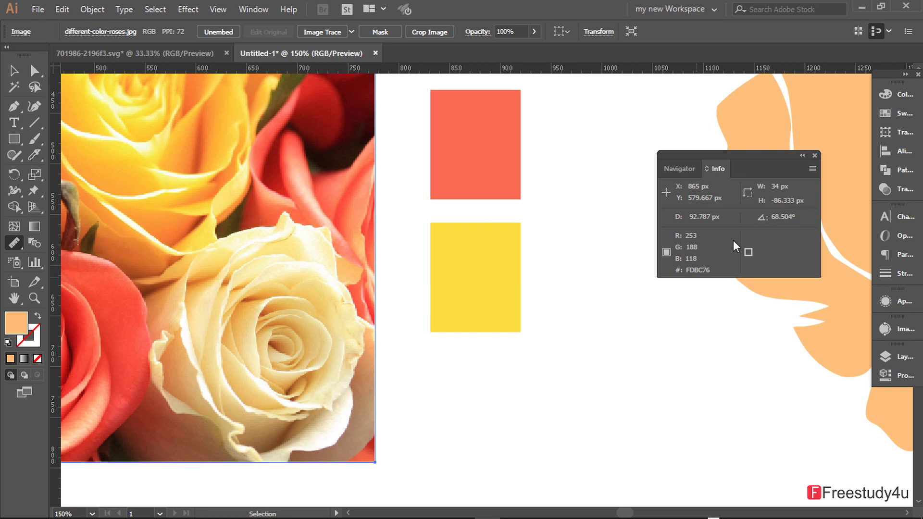
{"action": "left_click_drag", "start_coordinate": [475, 227], "coordinate": [476, 332]}
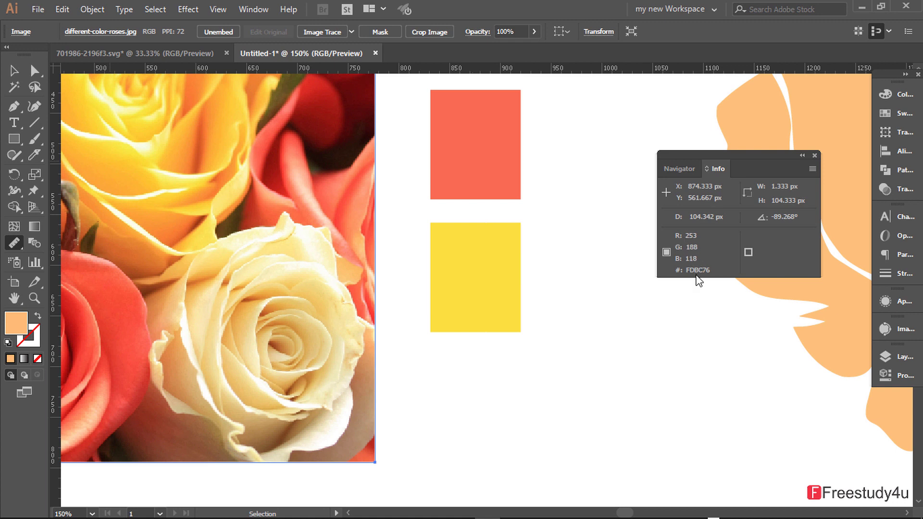
{"action": "left_click_drag", "start_coordinate": [456, 103], "coordinate": [458, 182]}
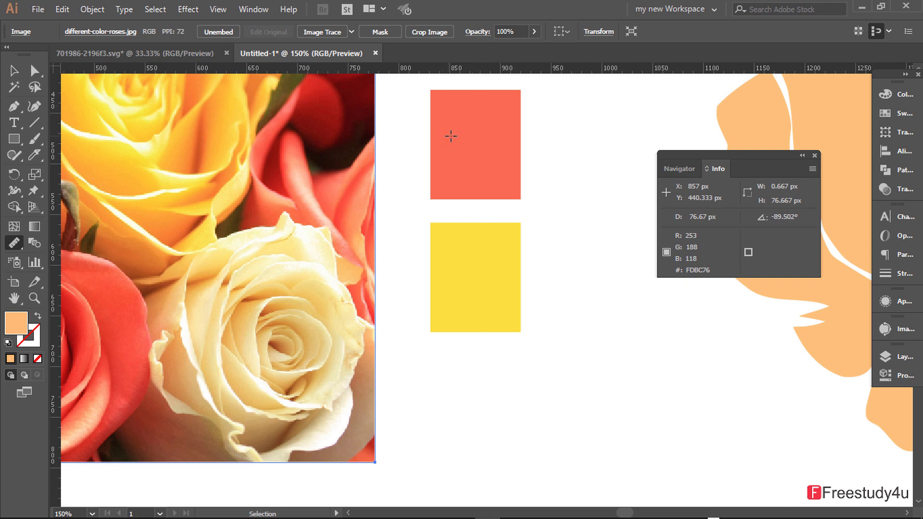
Step: Open the current fill's Color Picker, move it aside, and cancel without changing anything
{"action": "double_click", "coordinate": [19, 323]}
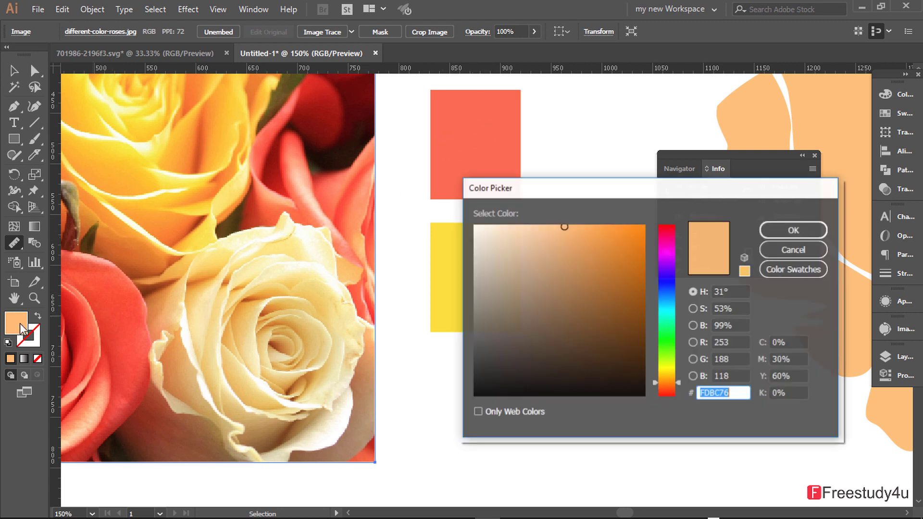
{"action": "left_click_drag", "start_coordinate": [671, 188], "coordinate": [241, 177]}
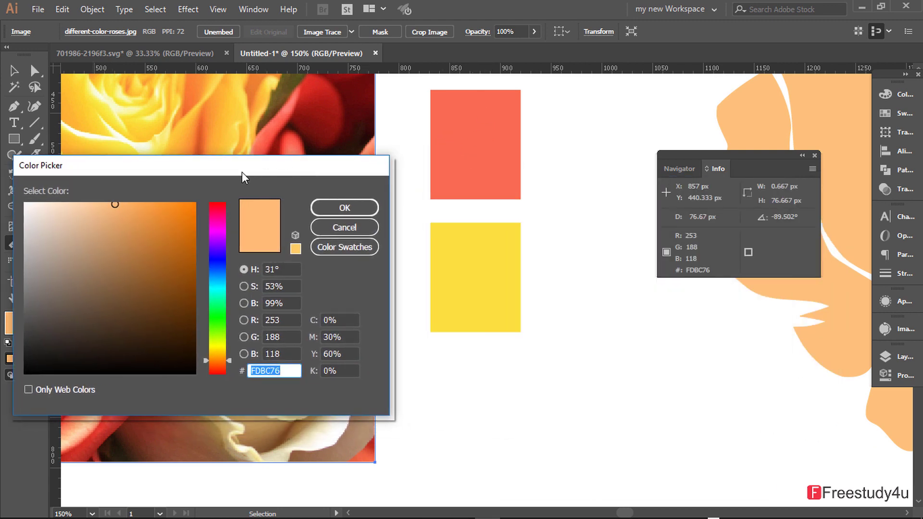
{"action": "left_click", "coordinate": [345, 228]}
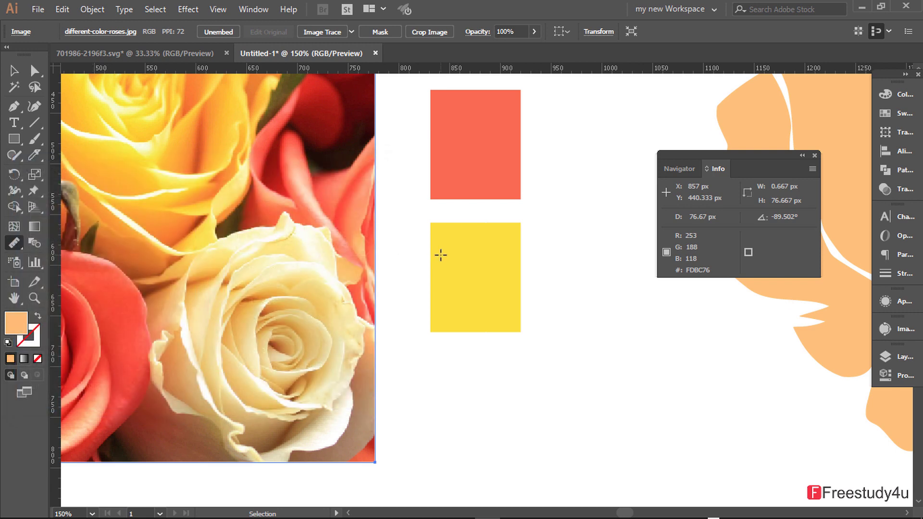
Step: Select the yellow square and check its fill: hex FBDF3D (R 251 G 223 B 61)
{"action": "left_click", "coordinate": [16, 71]}
{"action": "left_click", "coordinate": [488, 281]}
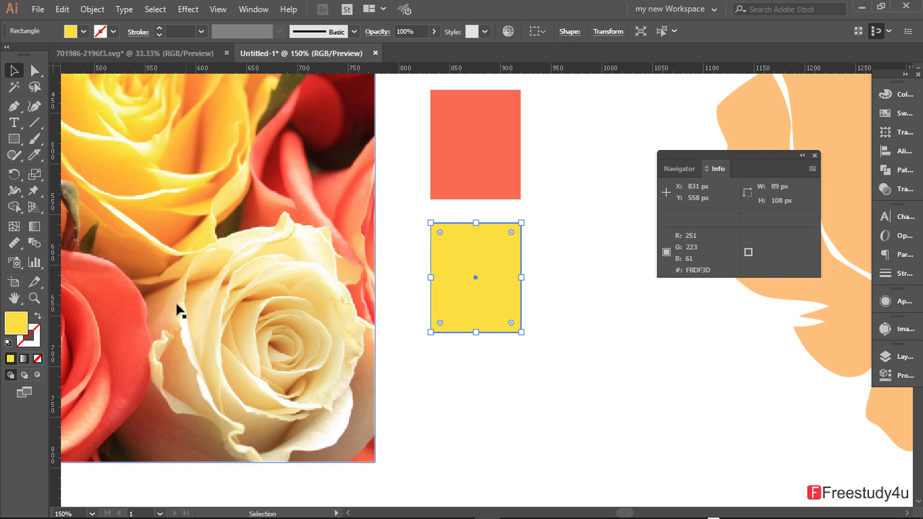
{"action": "double_click", "coordinate": [16, 327]}
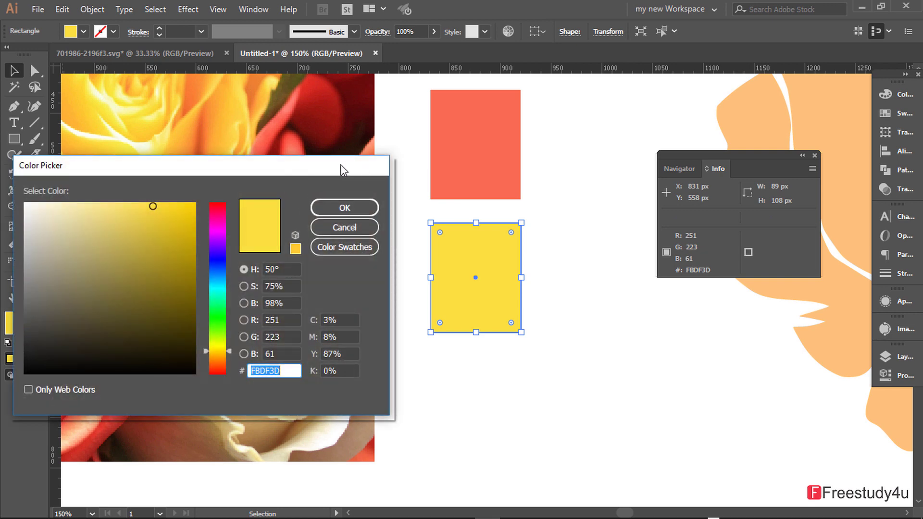
{"action": "left_click", "coordinate": [288, 368]}
{"action": "left_click", "coordinate": [355, 233]}
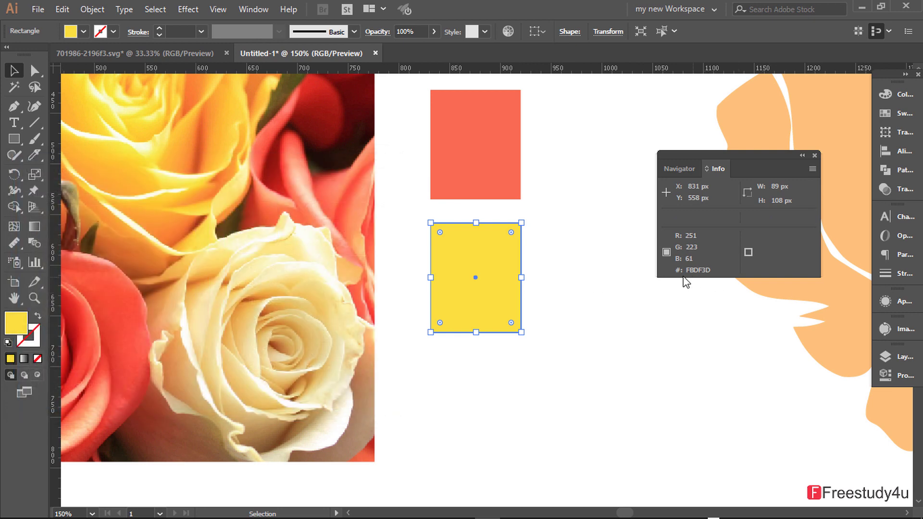